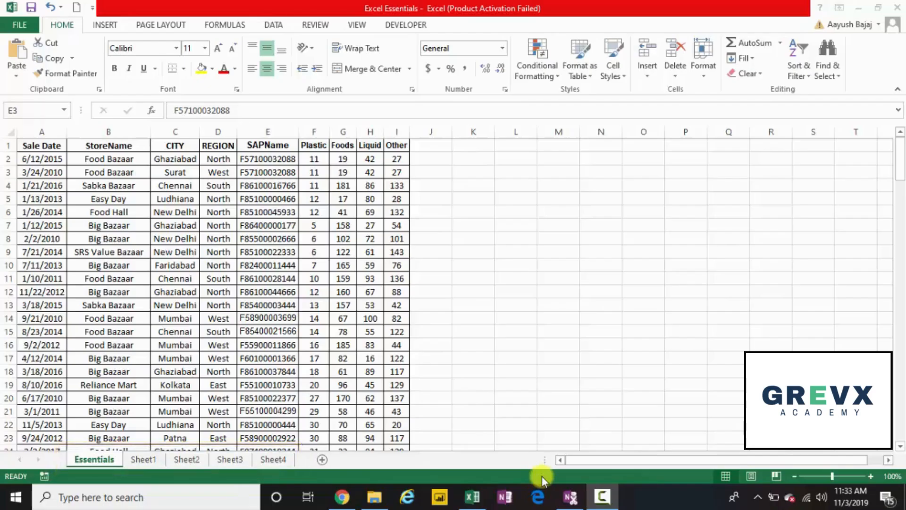
Cycle through the sheet tabs Sheet1 to Sheet4 twice, returning to the Essentials sheet
click(148, 459)
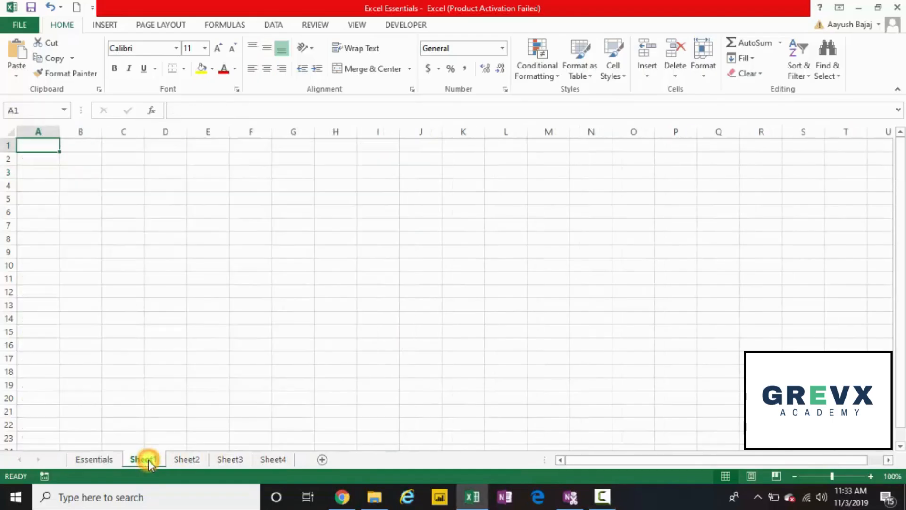
click(177, 460)
click(224, 461)
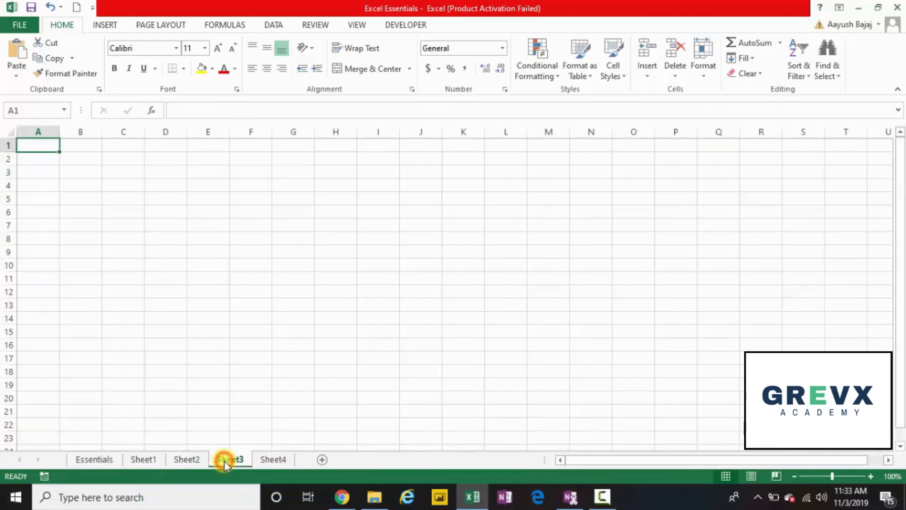
click(261, 462)
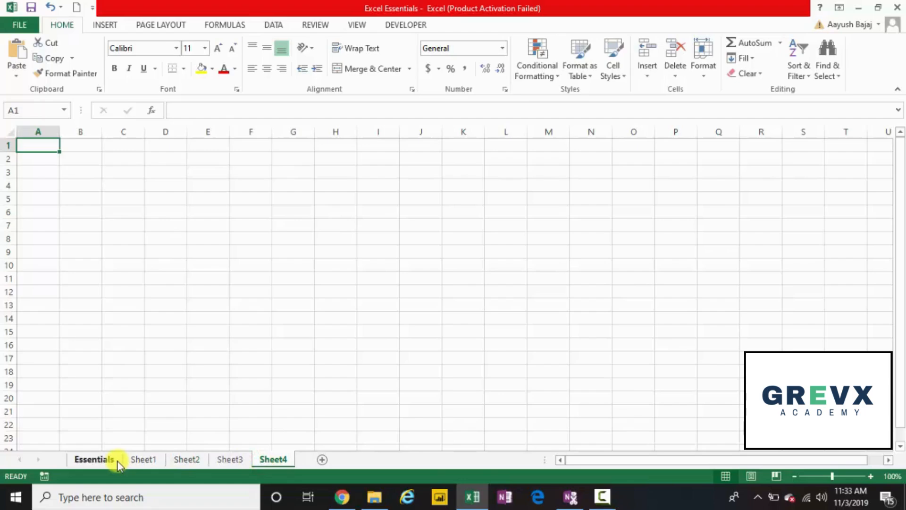
click(102, 460)
click(142, 461)
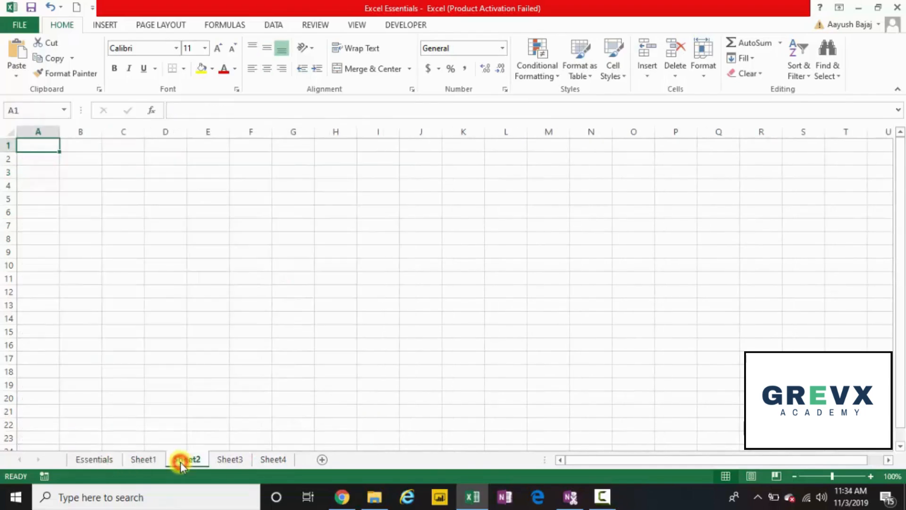
click(180, 461)
click(219, 459)
click(280, 459)
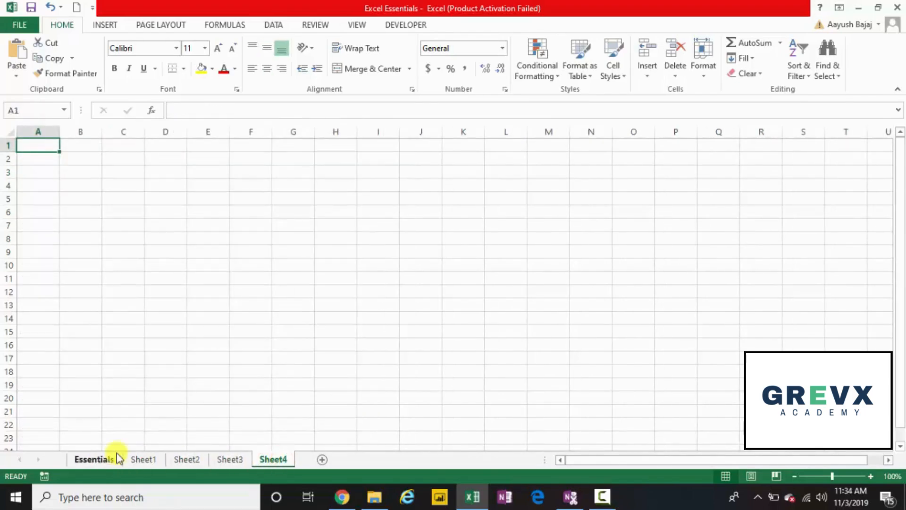
click(97, 459)
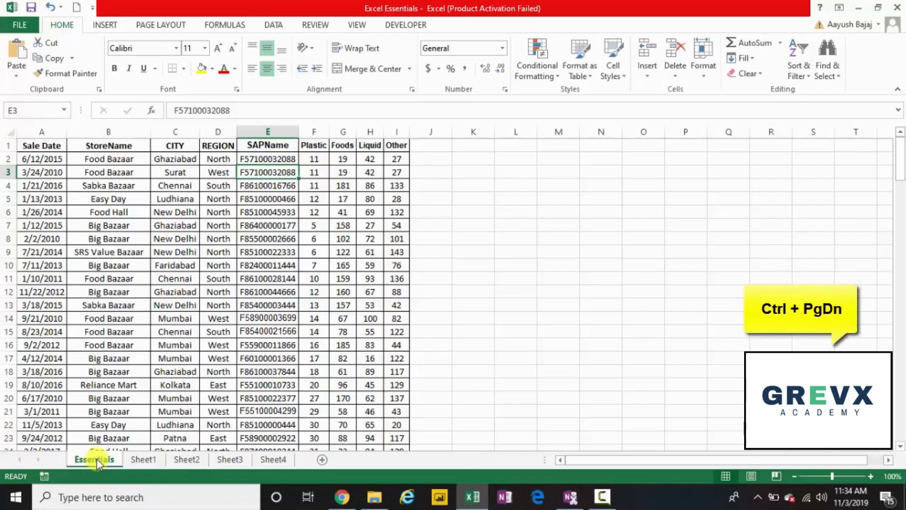
Step forward and back through the sheets with Ctrl+Page Down/Up, ending on Essentials
key(ctrl+Page_Down)
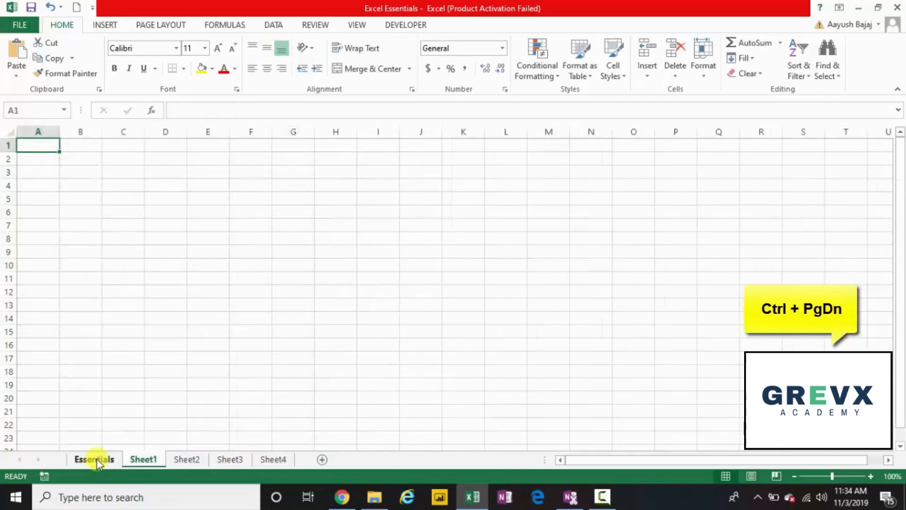
key(ctrl+Page_Down)
key(ctrl+Page_Down)
key(ctrl+Page_Down)
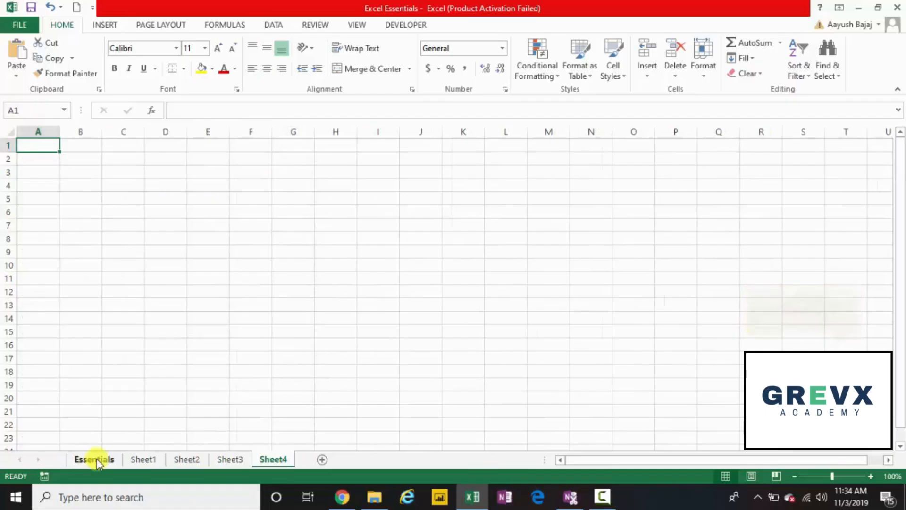
key(ctrl+Page_Up)
key(ctrl+Page_Up)
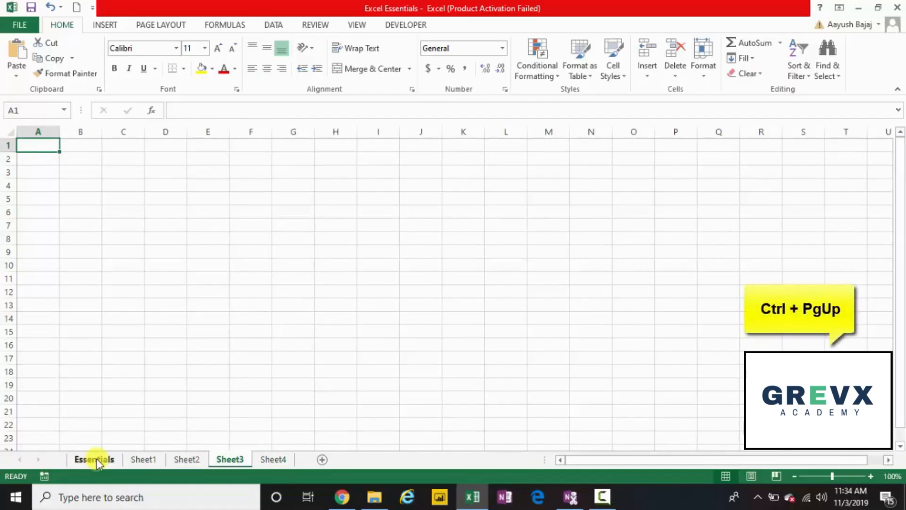
key(ctrl+Page_Up)
key(ctrl+Page_Up)
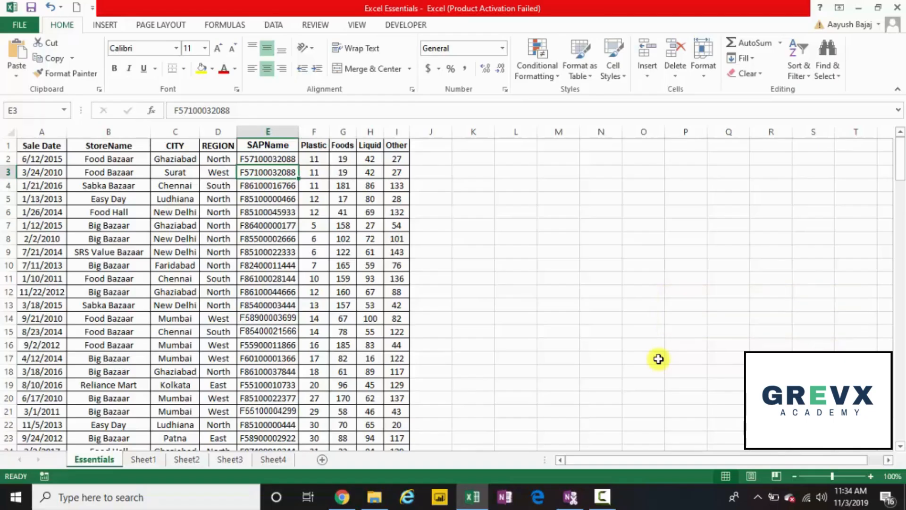
Insert an entire blank row above the Surat row from the right-click menu, then undo it
key(Left)
key(Left)
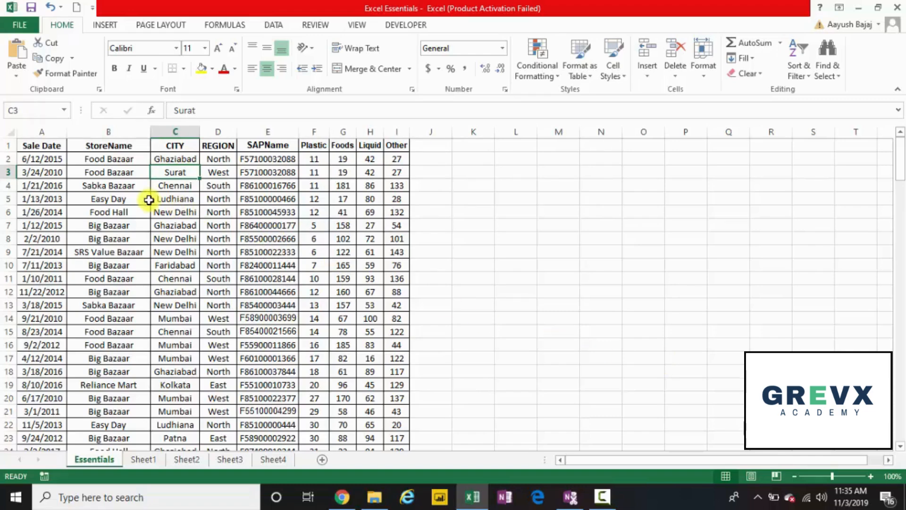
right_click(175, 172)
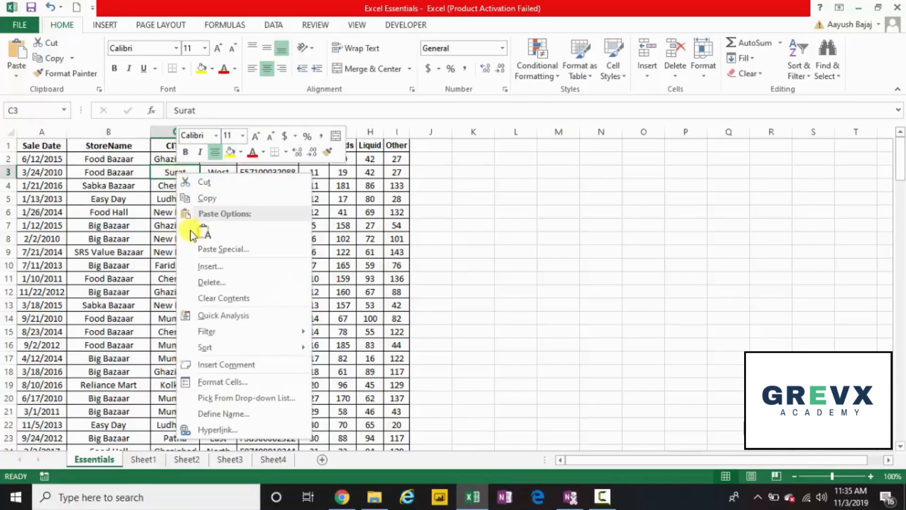
click(211, 266)
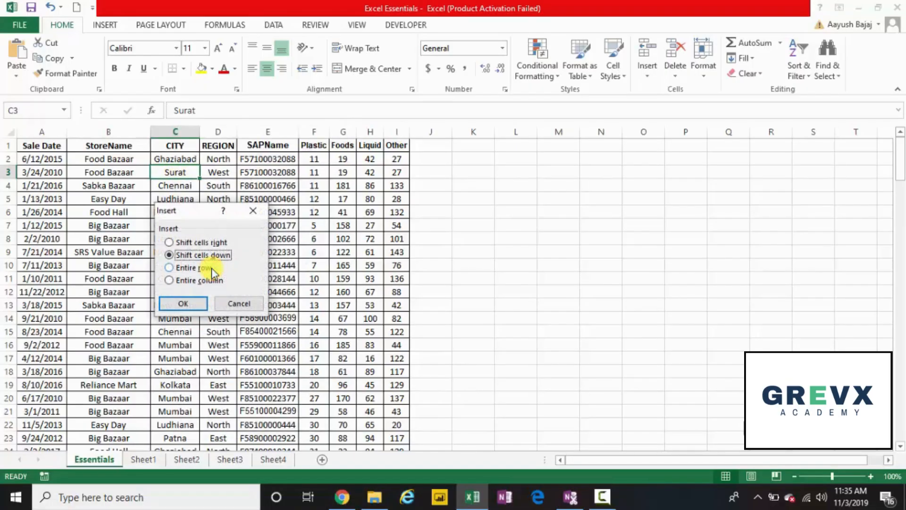
click(202, 268)
click(188, 301)
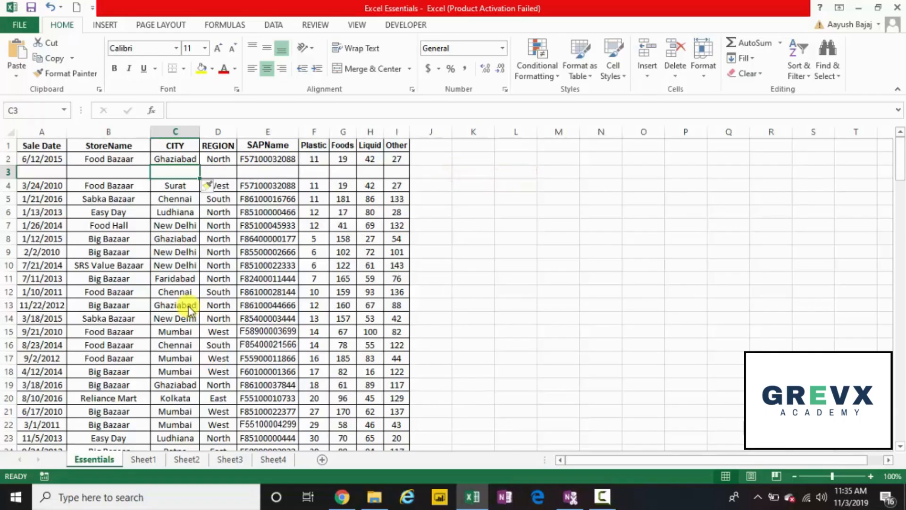
key(ctrl+z)
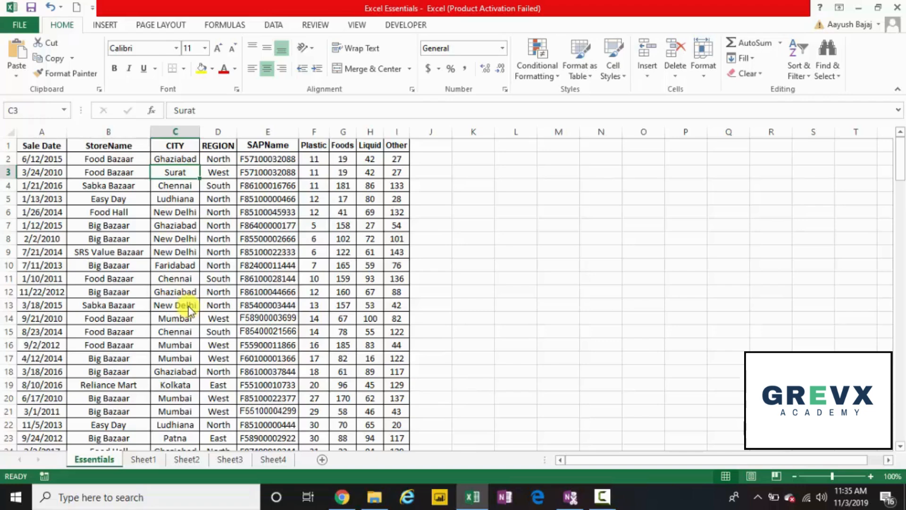
Insert two blank rows above the Surat row with Alt+I+R, then undo both
key(alt)
key(i)
key(r)
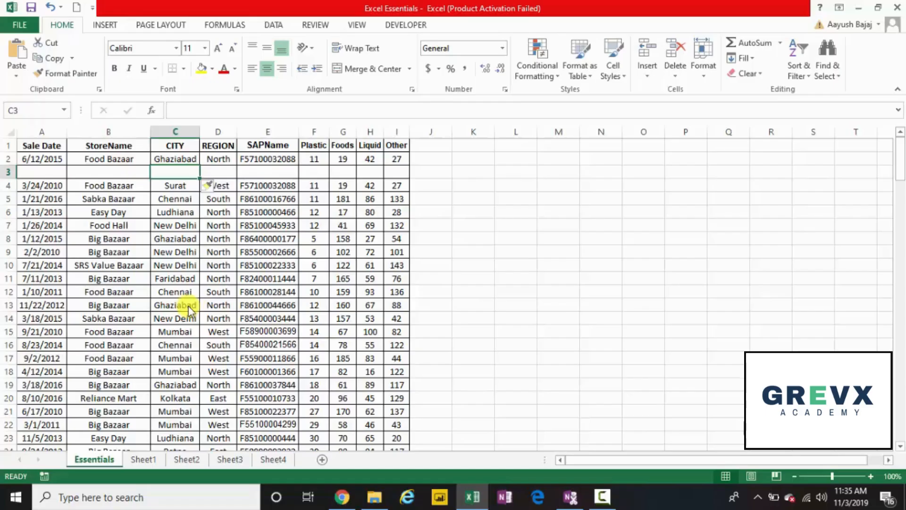
key(alt+i)
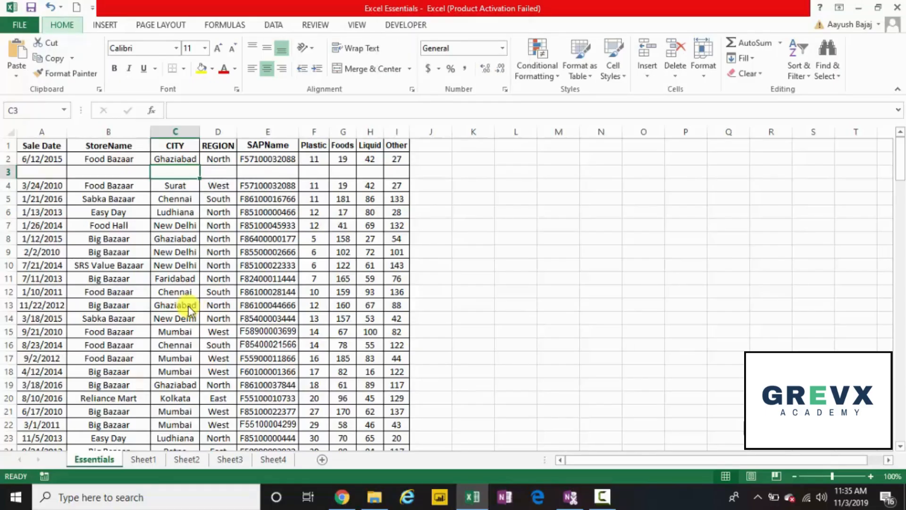
key(r)
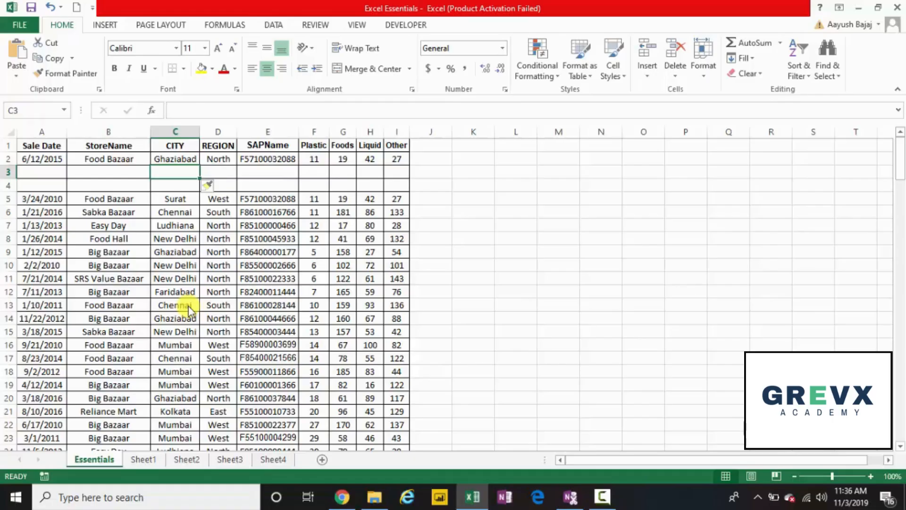
key(ctrl+z)
key(ctrl+z)
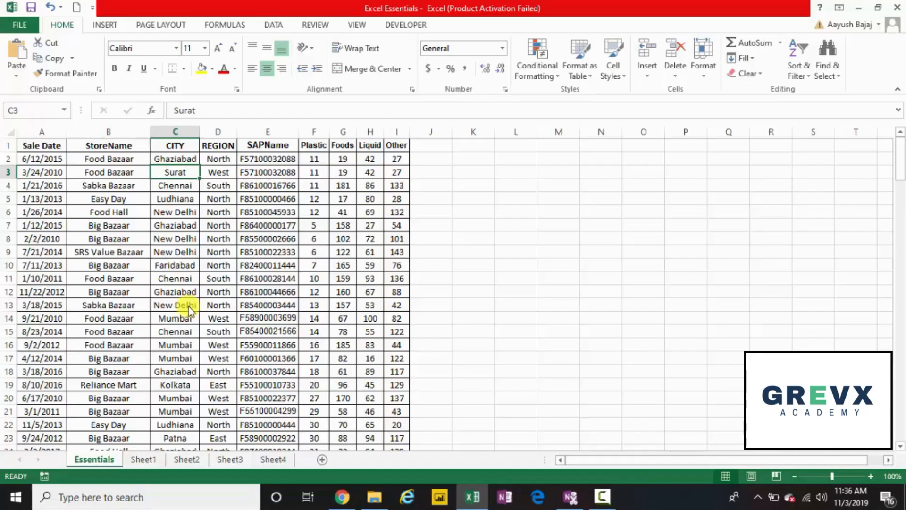
Insert an entire empty column before CITY from the right-click menu, then undo it
click(180, 172)
right_click(179, 173)
click(223, 266)
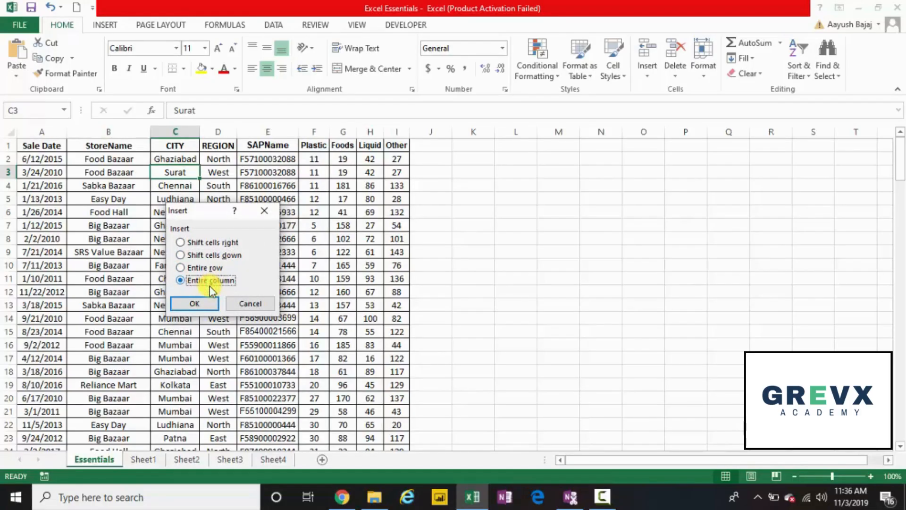
click(198, 301)
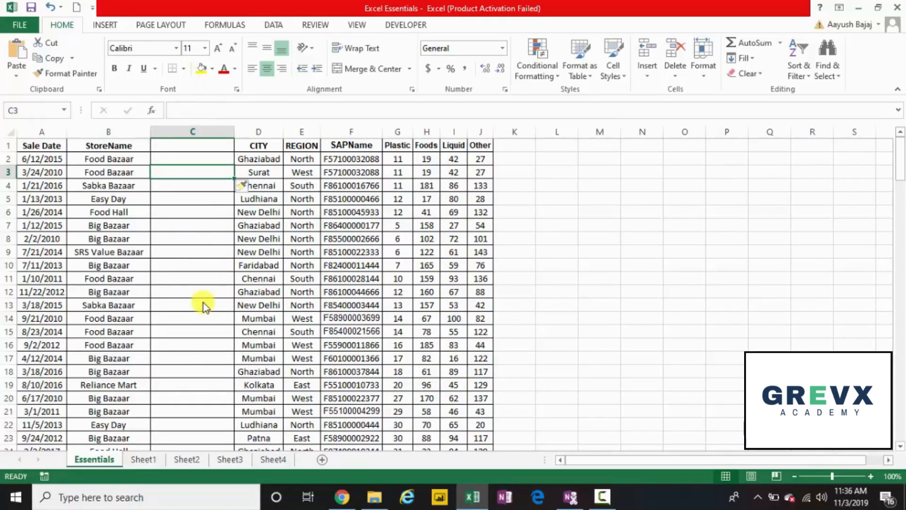
key(ctrl+z)
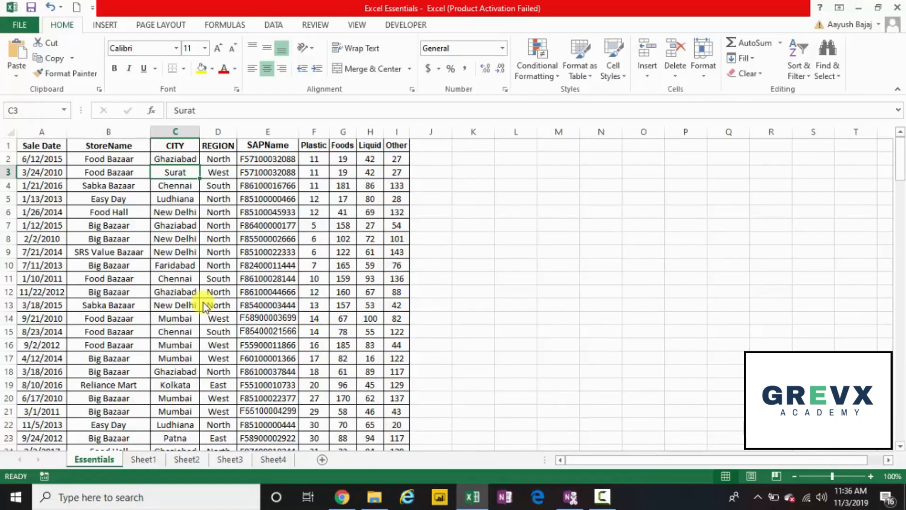
Insert an empty column before CITY with Alt+I+C, then undo it
key(alt)
key(i)
key(c)
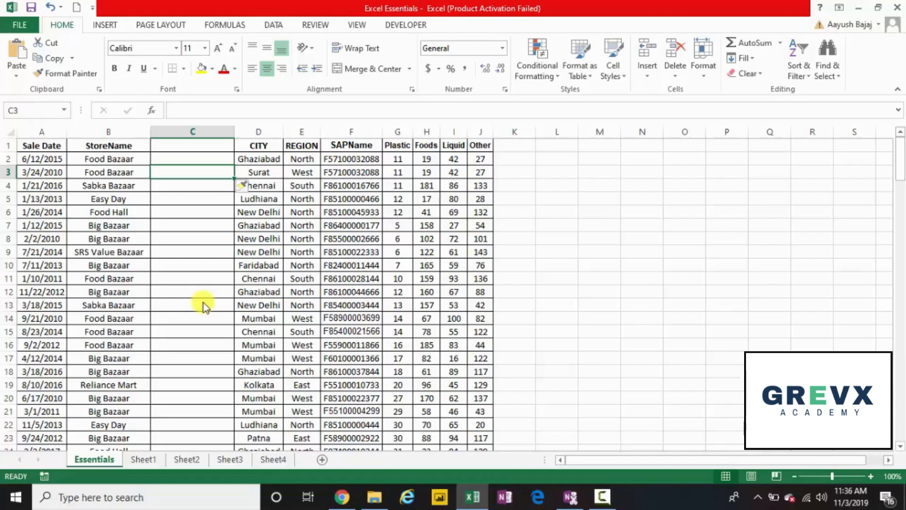
key(ctrl+z)
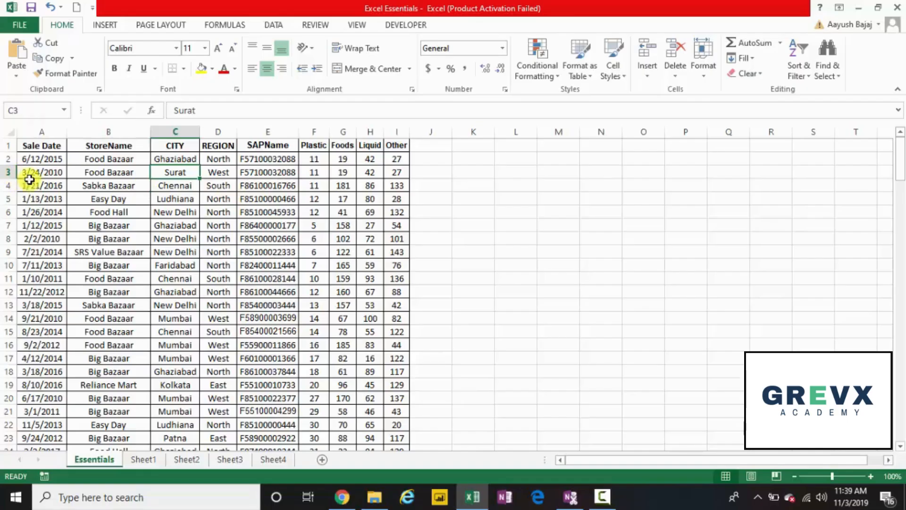
Hide row 3, the Surat record, from the row header's right-click menu
click(4, 173)
right_click(4, 172)
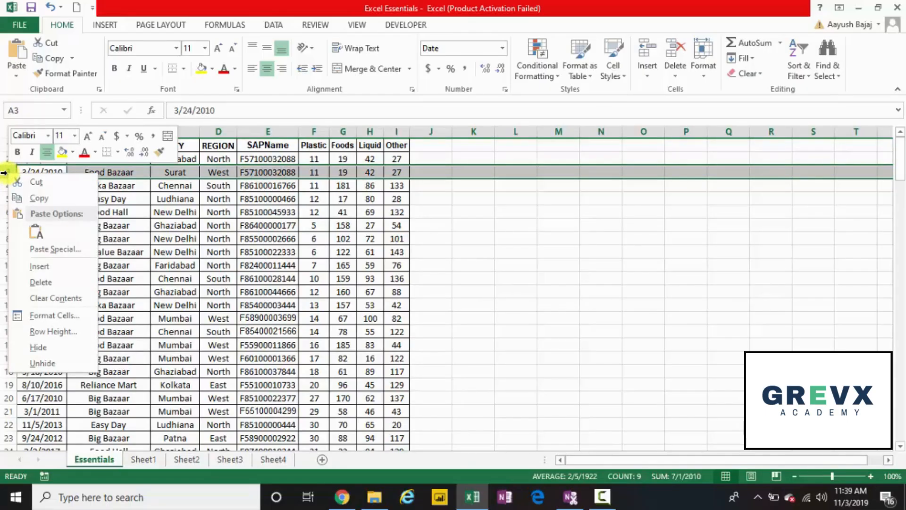
click(40, 348)
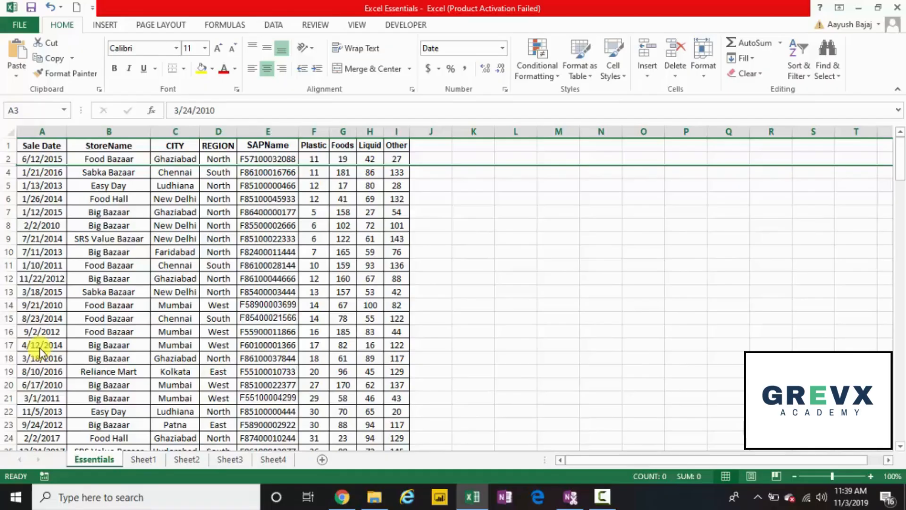
Select rows 2 to 4 and unhide row 3 from the right-click menu
click(4, 161)
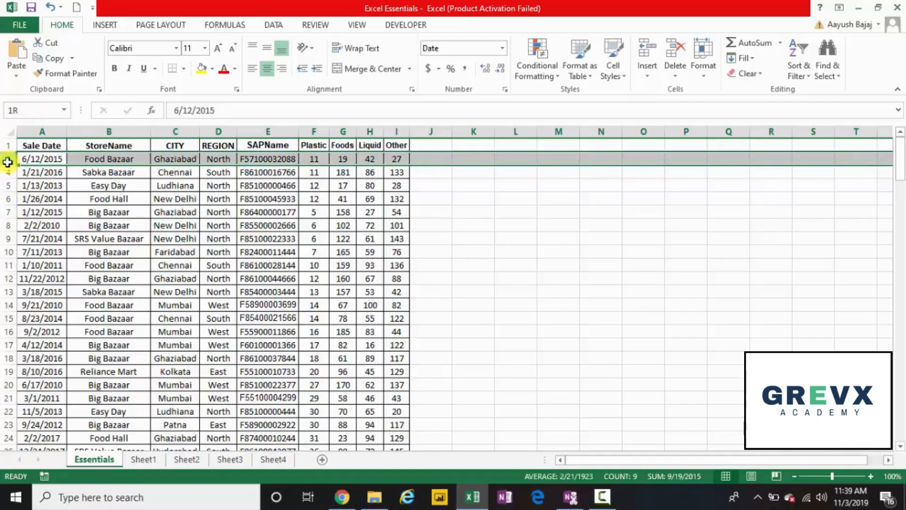
drag(7, 162, 7, 169)
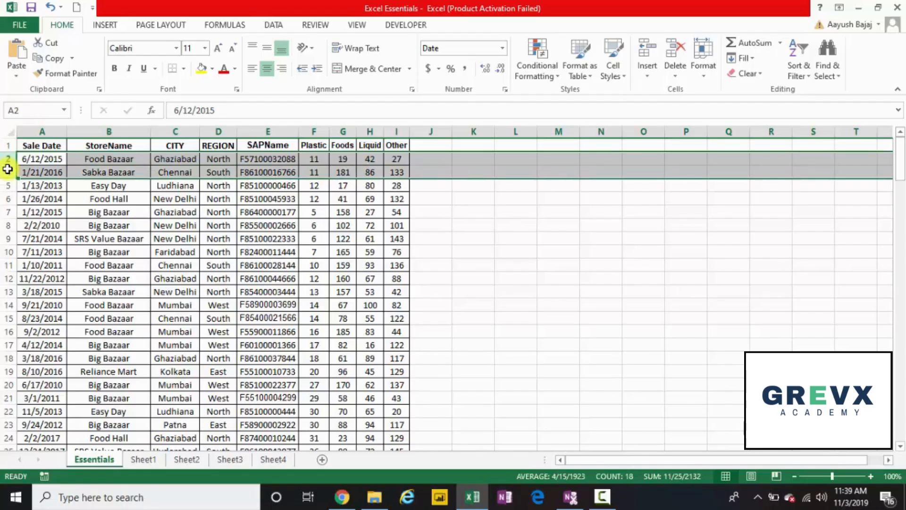
right_click(7, 169)
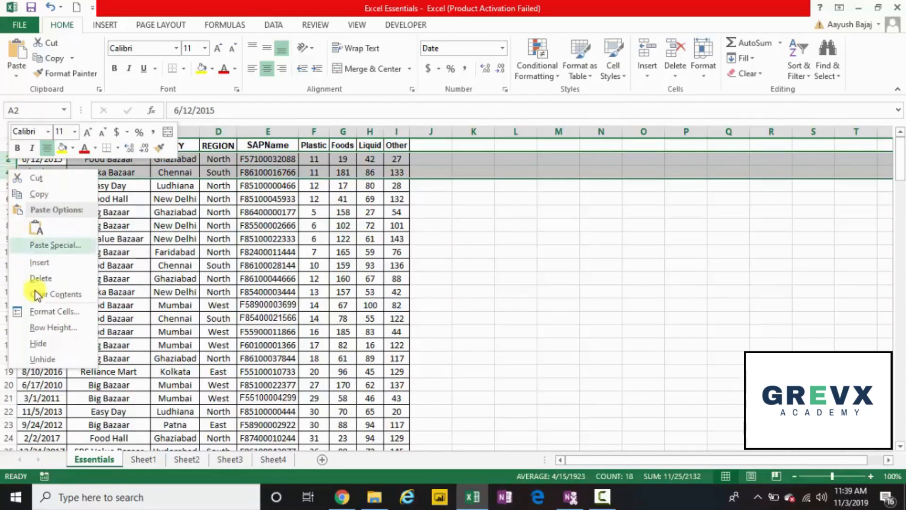
click(44, 359)
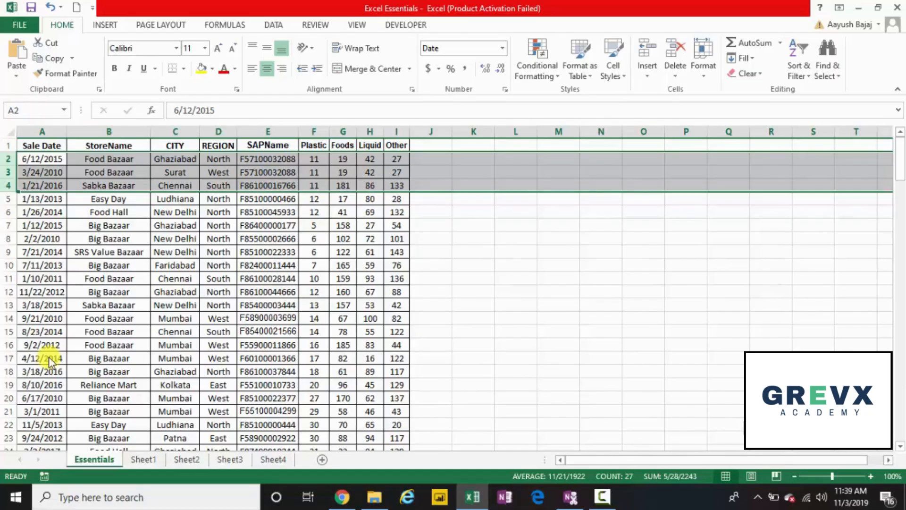
key(Left)
Move along the Surat record in row 3 and hide that row with Ctrl+9
key(Right)
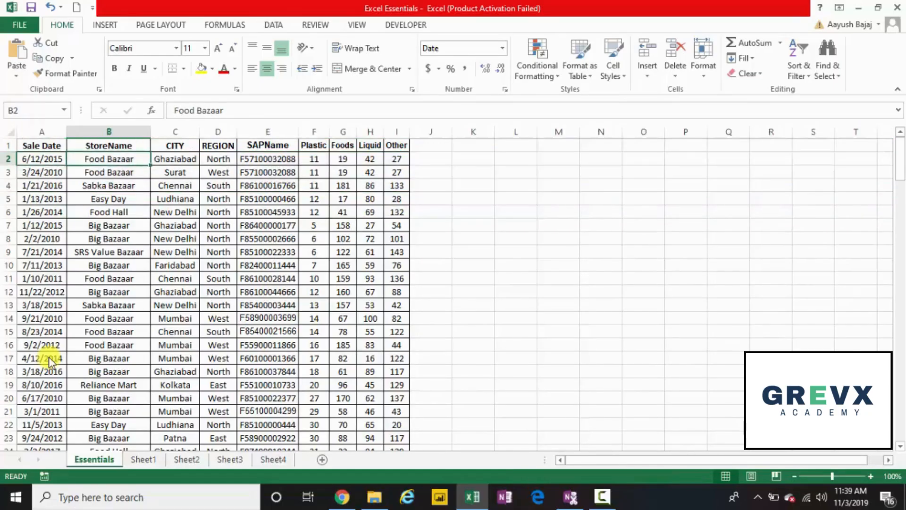
key(Down)
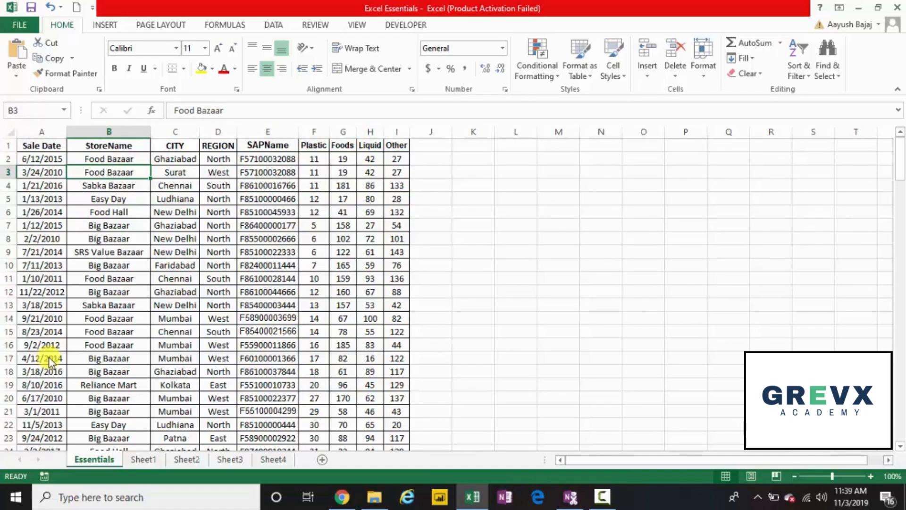
key(Right)
key(Right)
key(Right)
key(Right)
key(Right)
key(Left)
key(Left)
key(Left)
key(Left)
key(Left)
key(Left)
key(Right)
key(Right)
key(Right)
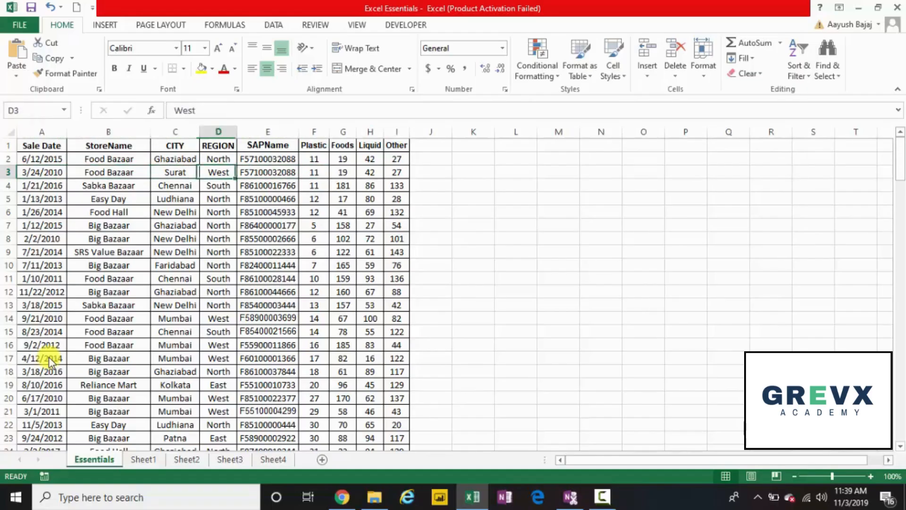
key(Right)
key(Right)
key(Right)
key(Right)
key(Left)
key(Left)
key(Left)
key(Left)
key(Left)
key(Left)
key(Left)
key(Right)
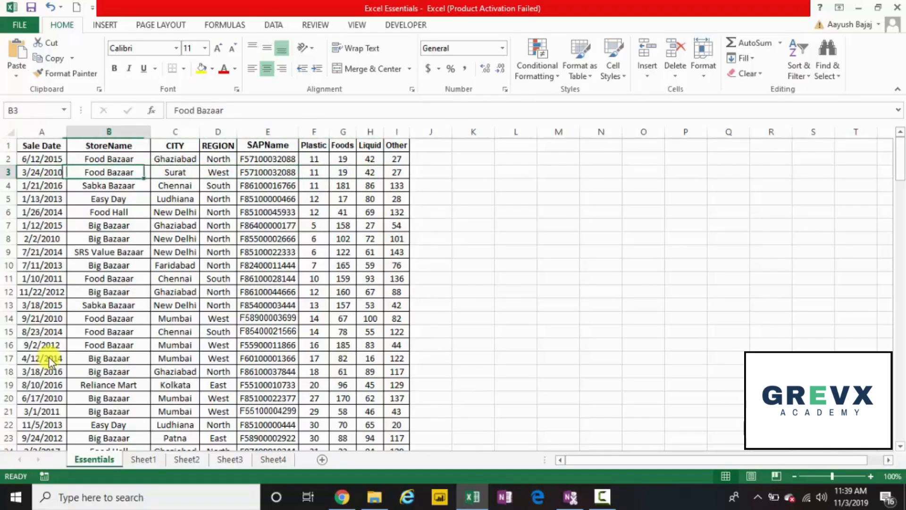
key(Right)
key(Right)
key(Right)
key(Right)
key(Left)
key(Left)
key(Left)
key(Left)
key(Right)
key(Right)
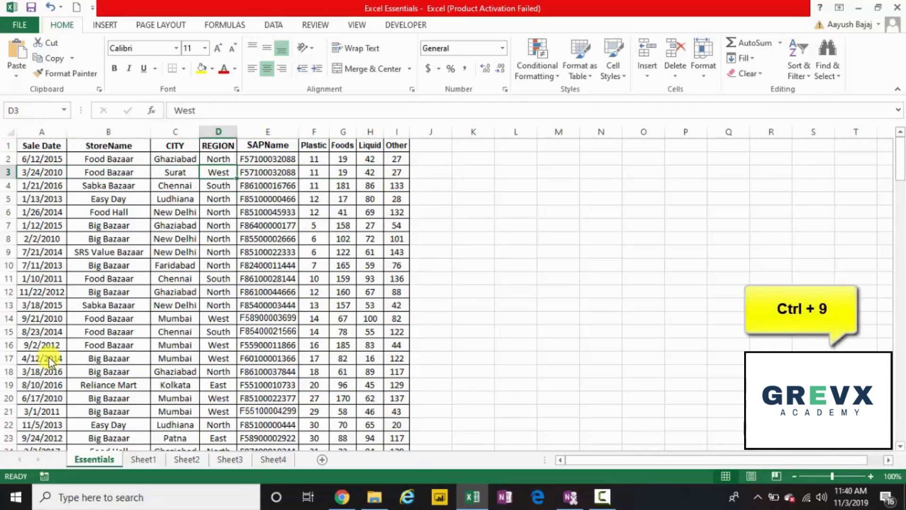
key(ctrl+9)
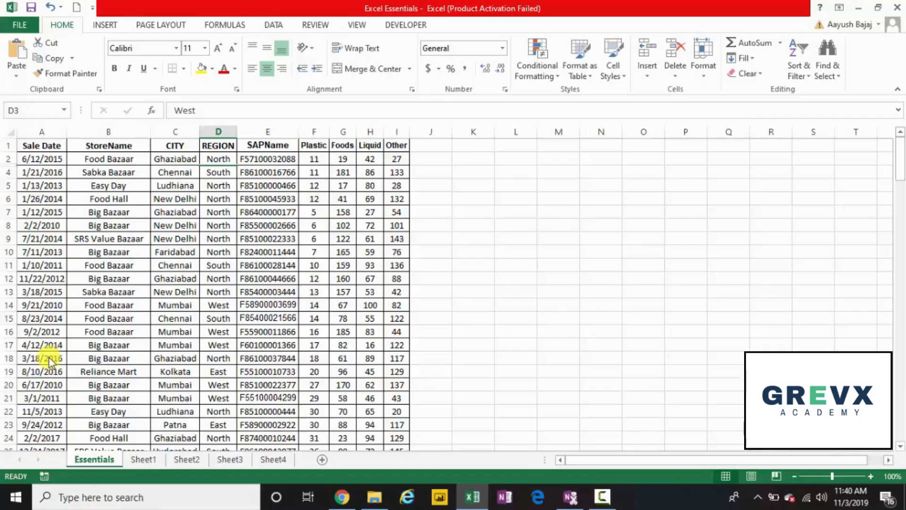
key(Up)
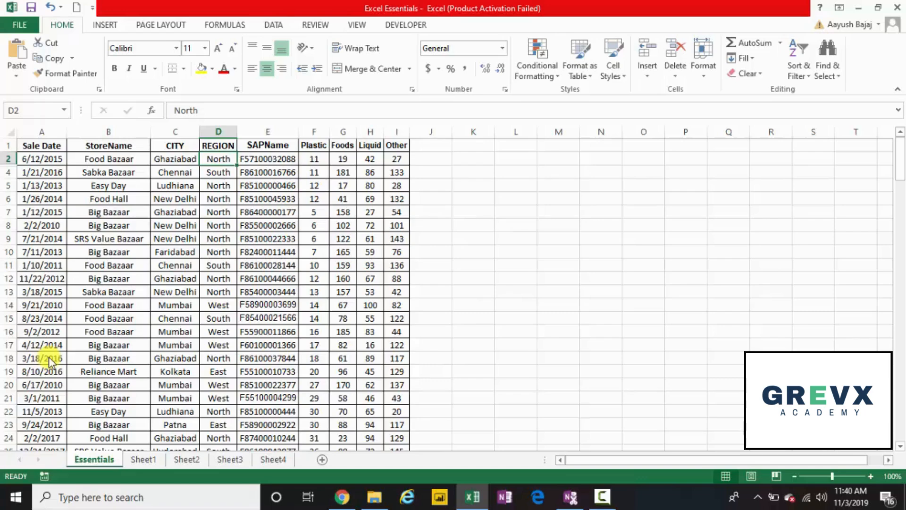
Select D2:D4 across the hidden row and unhide row 3 with Ctrl+Shift+9
key(shift+Down)
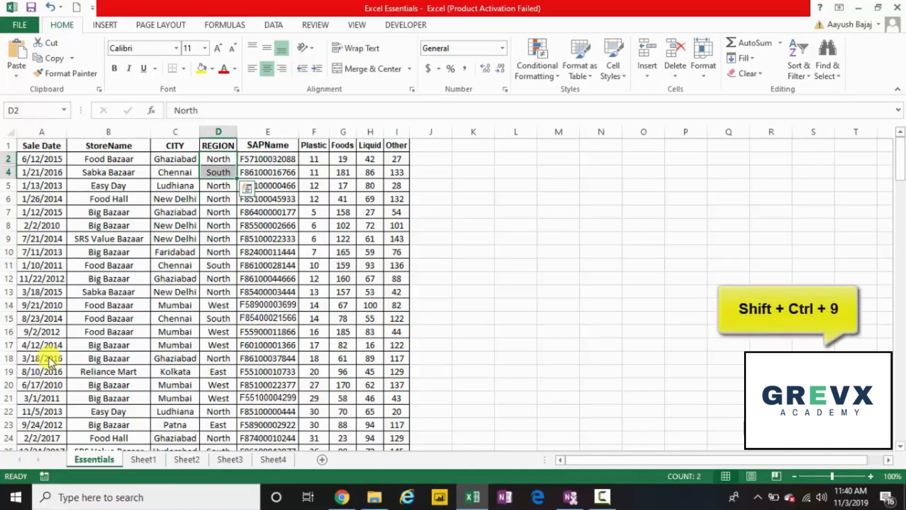
key(ctrl+shift+9)
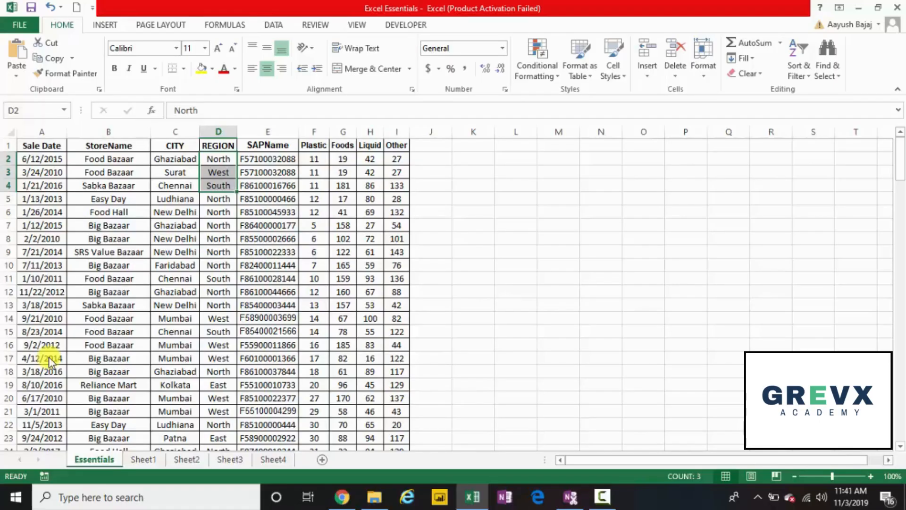
From cell D2, hide column D (REGION) with Ctrl+0
key(Left)
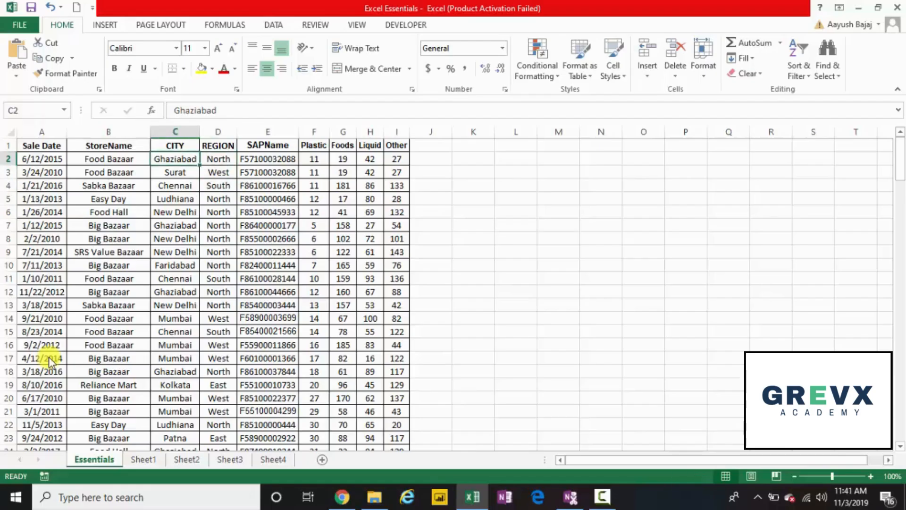
key(Right)
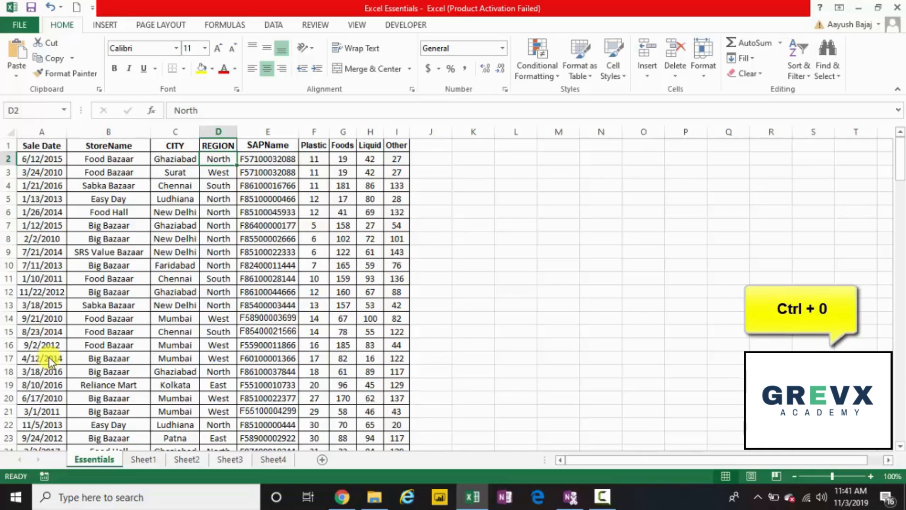
key(ctrl+0)
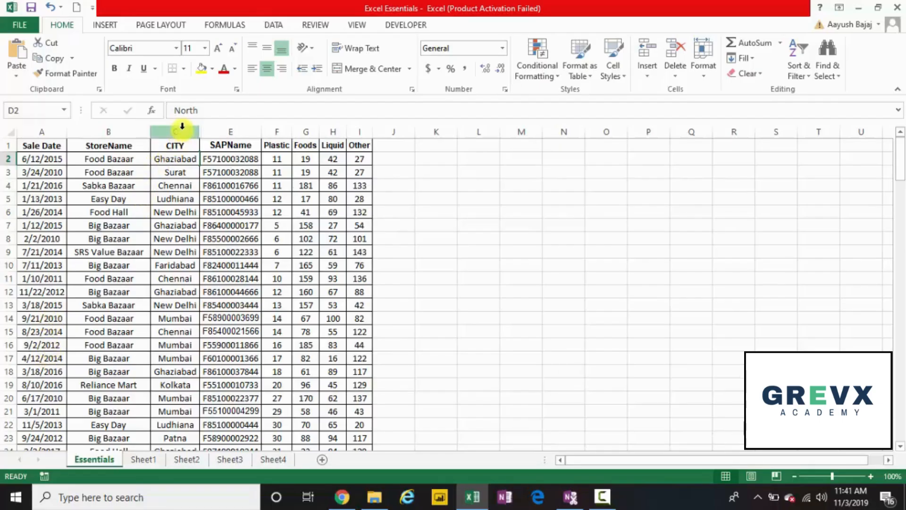
Select columns C through E and unhide column D, REGION, via the right-click menu
drag(182, 126, 227, 131)
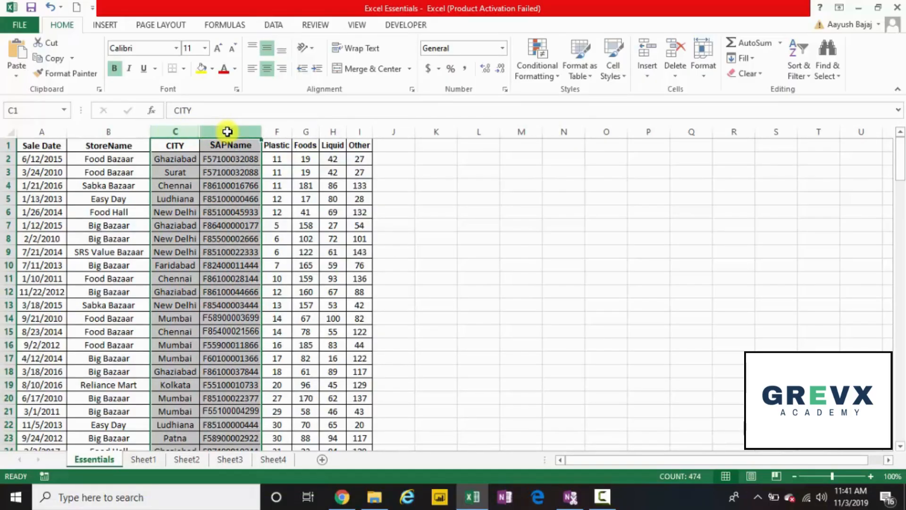
right_click(227, 132)
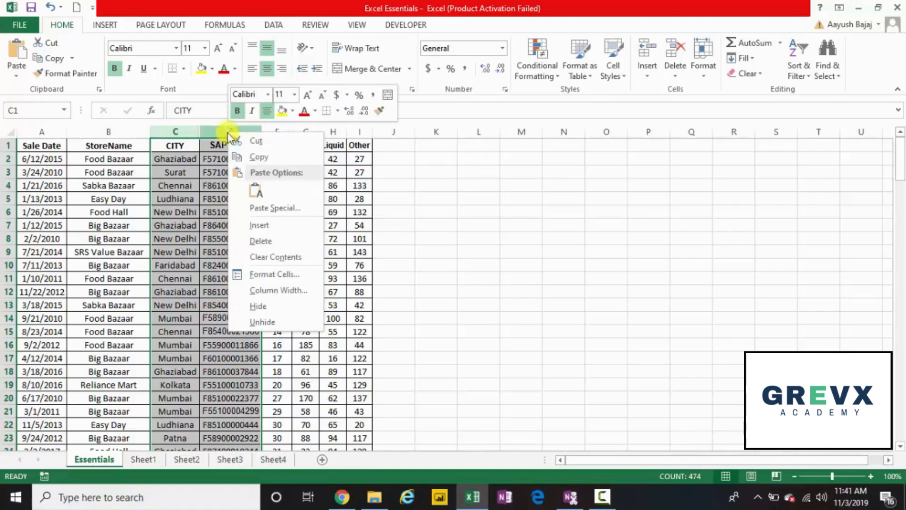
click(264, 320)
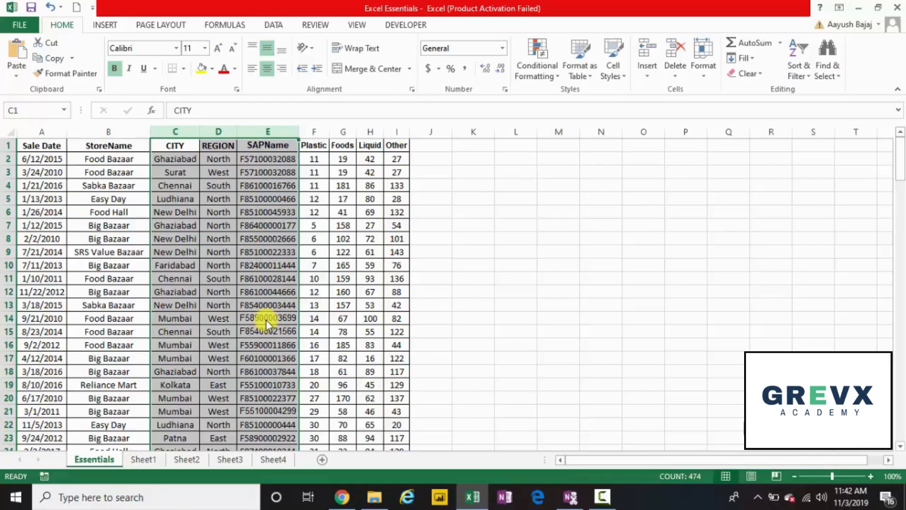
key(Left)
key(Down)
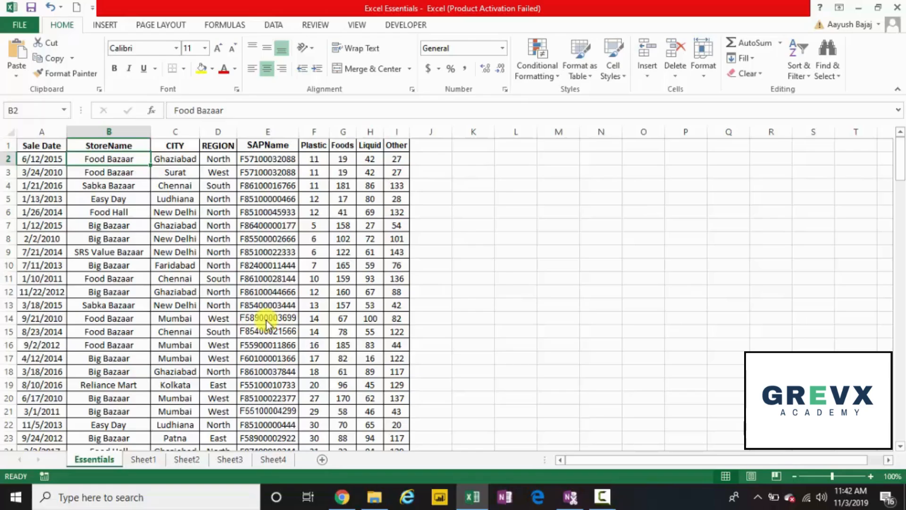
key(Down)
key(Down)
key(Down)
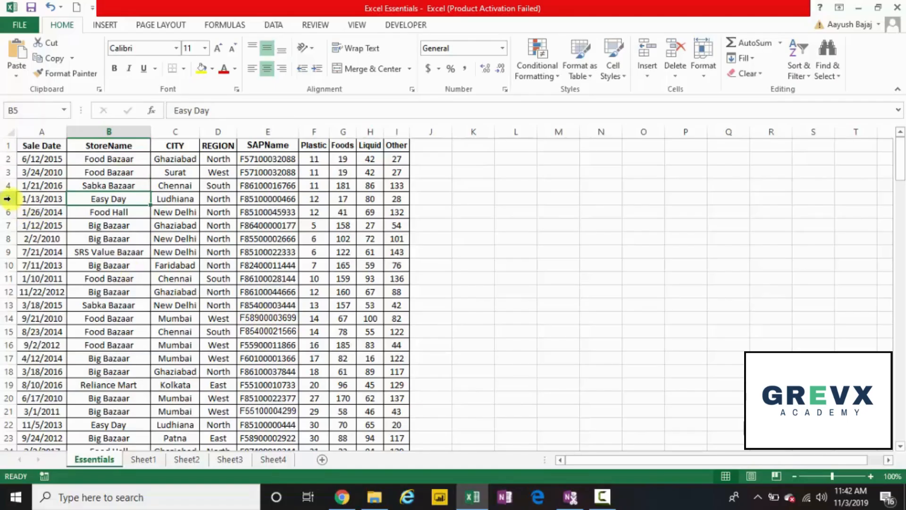
right_click(7, 199)
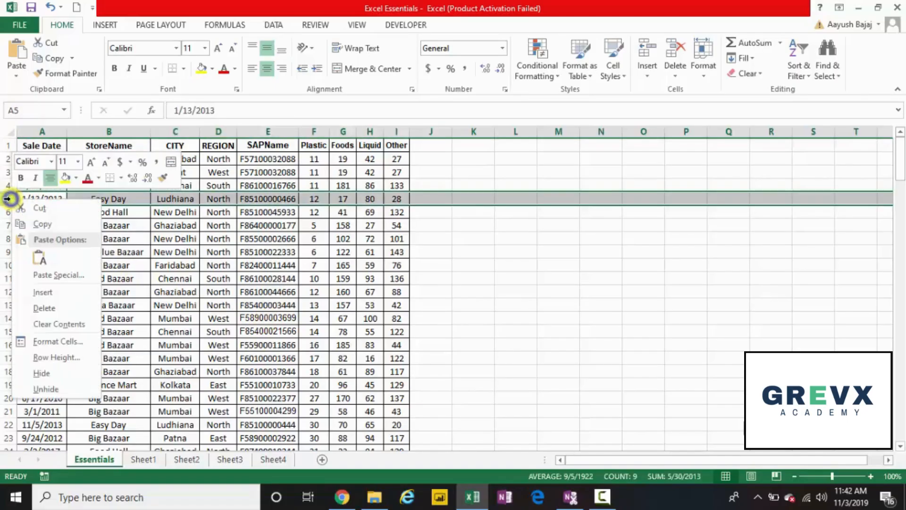
click(56, 304)
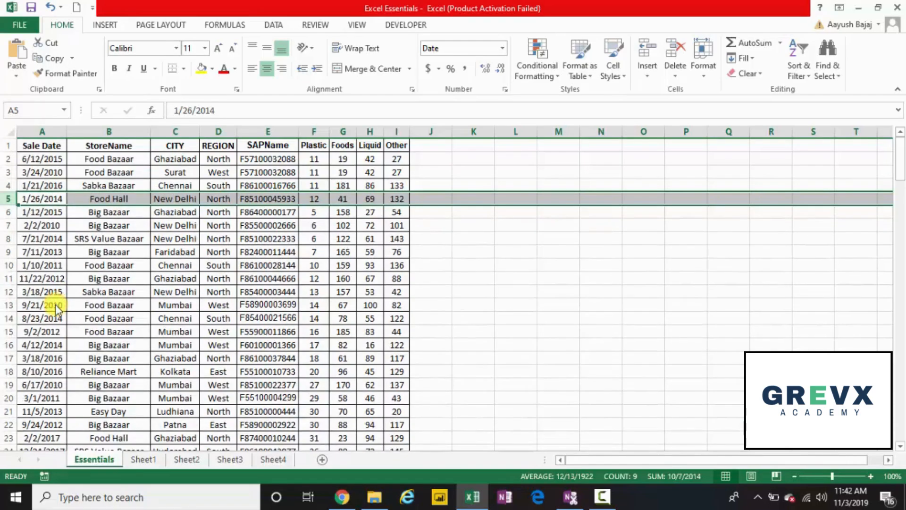
key(ctrl+z)
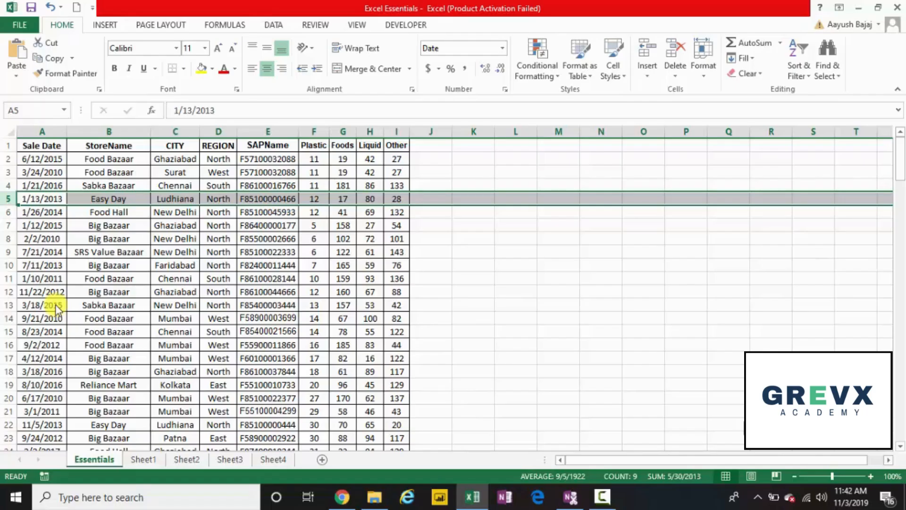
key(Right)
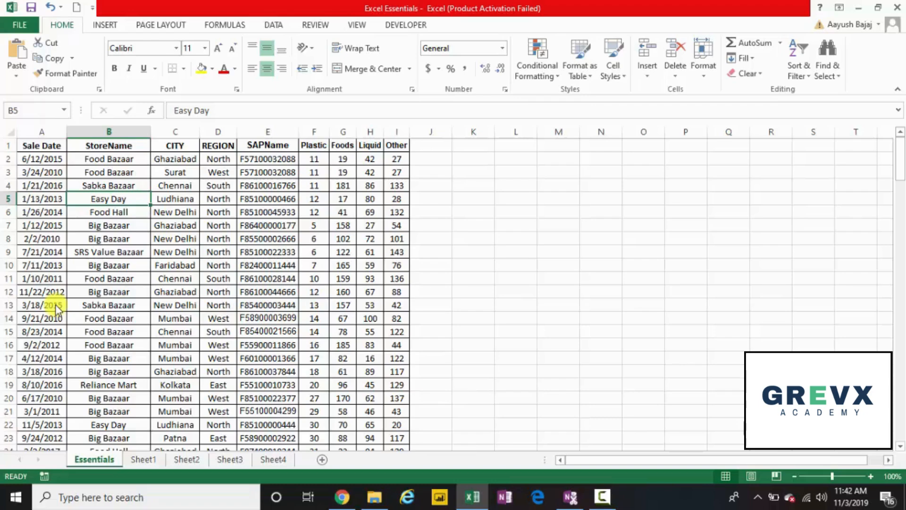
On the Easy Day cell B5, open the Ctrl+minus Delete dialog and pick Entire row
key(Left)
key(shift+Right)
key(shift+Right)
key(shift+Right)
key(shift+Right)
key(shift+Right)
key(shift+Right)
key(shift+Right)
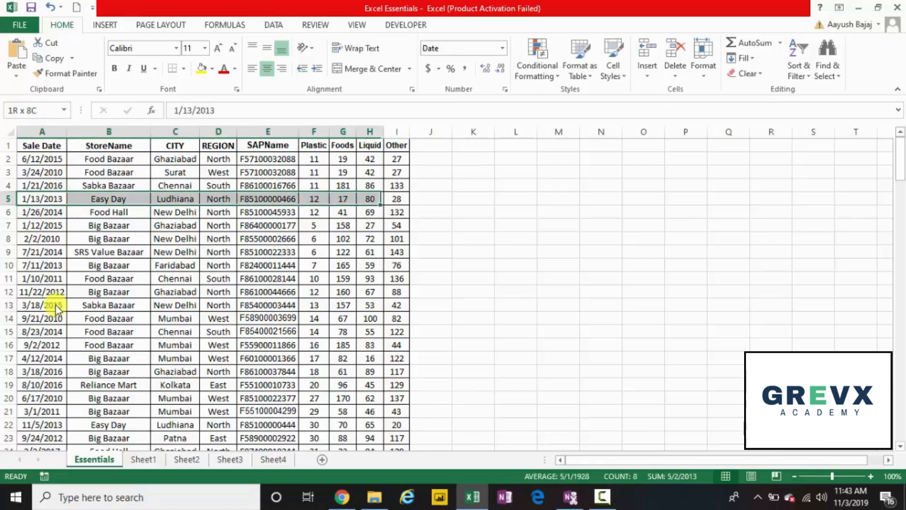
key(Left)
key(Right)
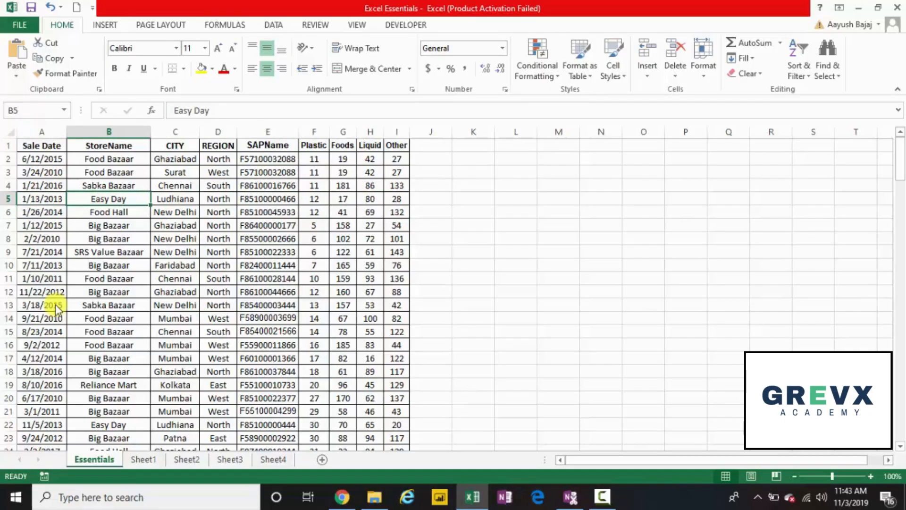
key(ctrl+minus)
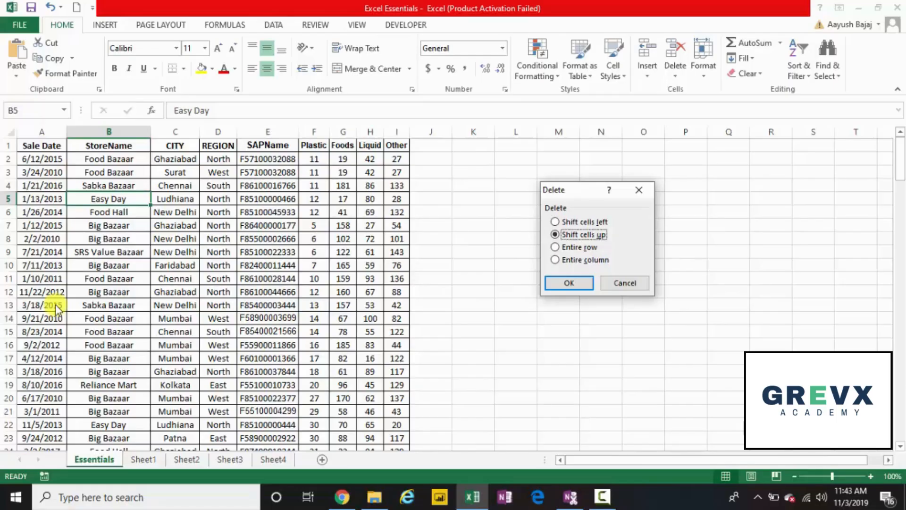
key(r)
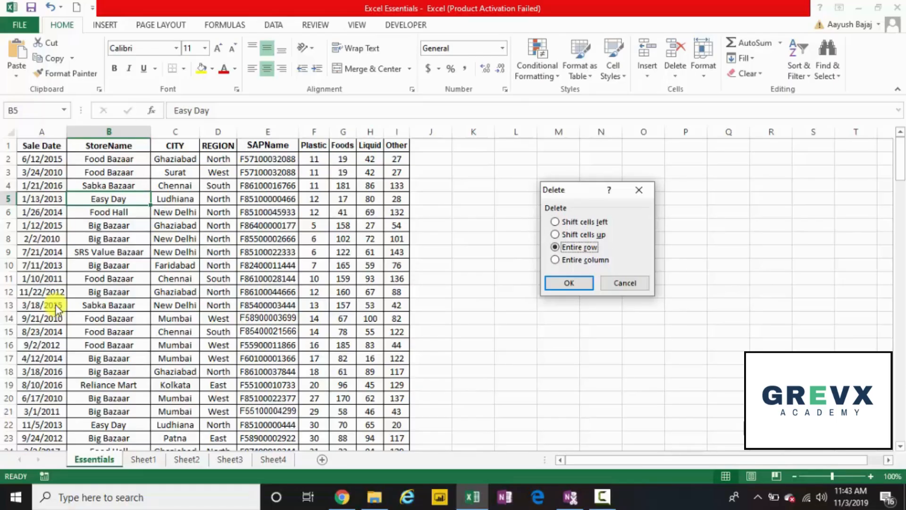
Delete row 5 and undo it, cancel a second Delete dialog, then select row 5
key(Return)
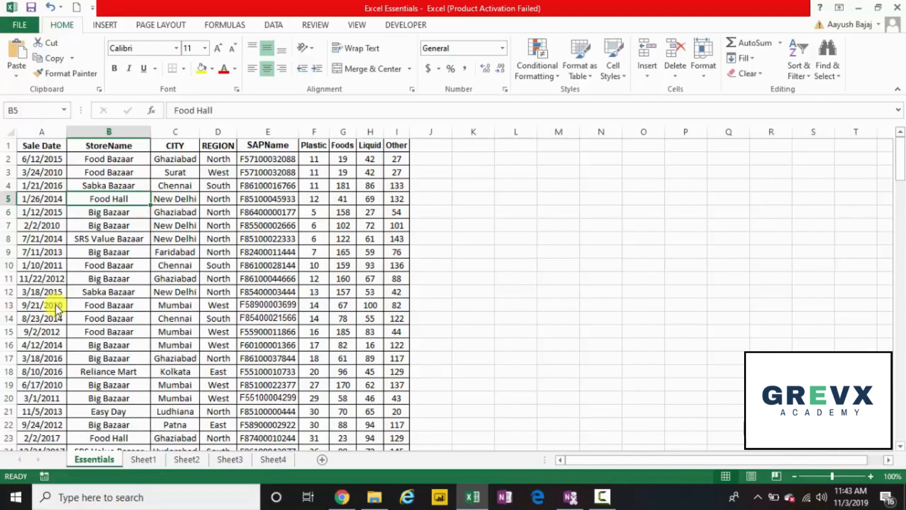
key(ctrl+z)
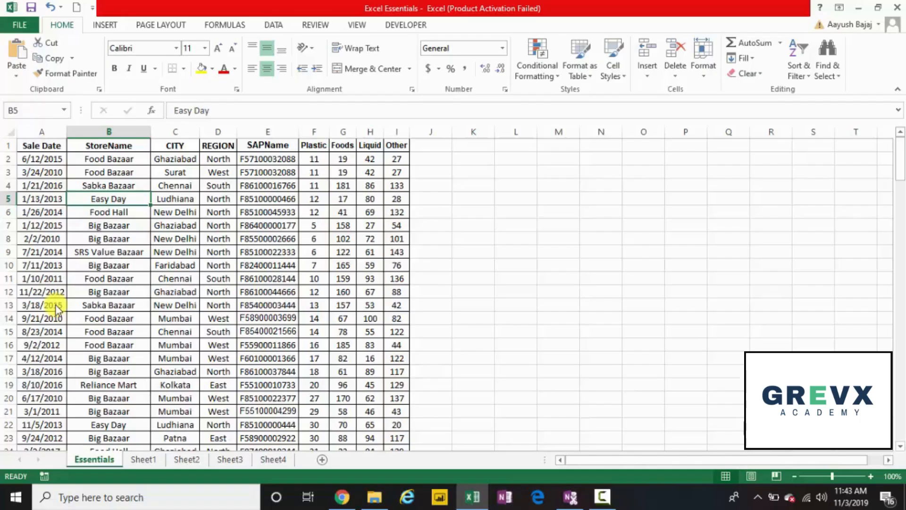
key(ctrl+minus)
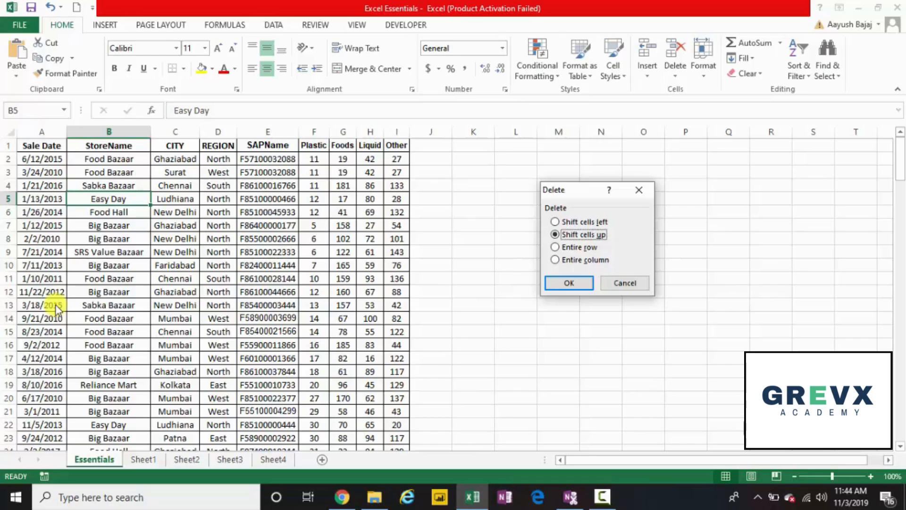
key(Escape)
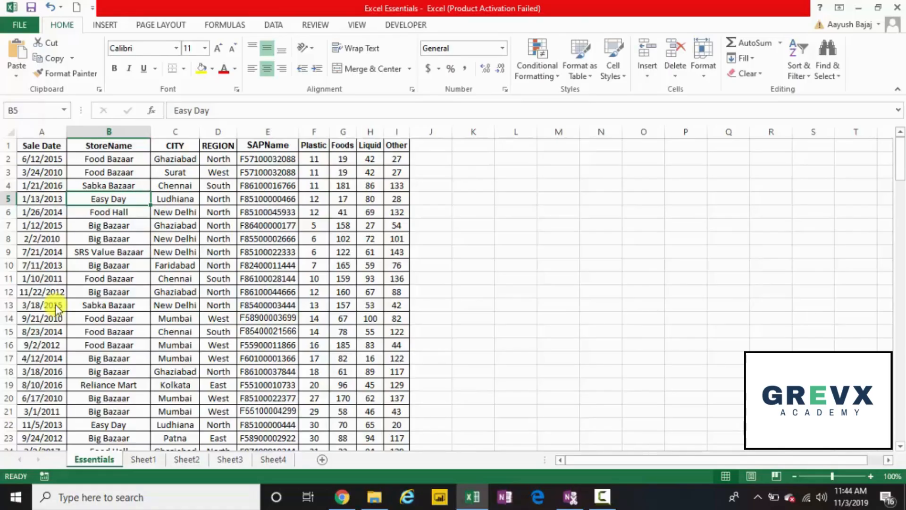
key(shift+space)
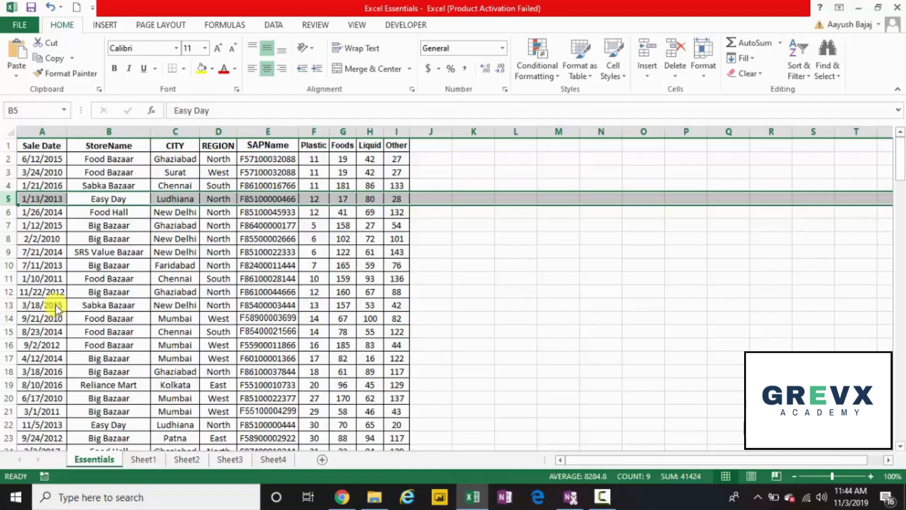
key(Left)
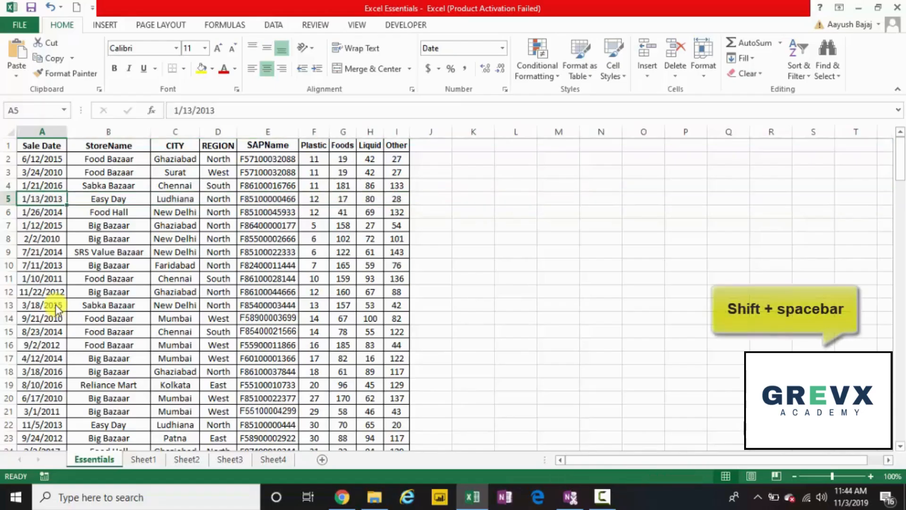
key(shift+space)
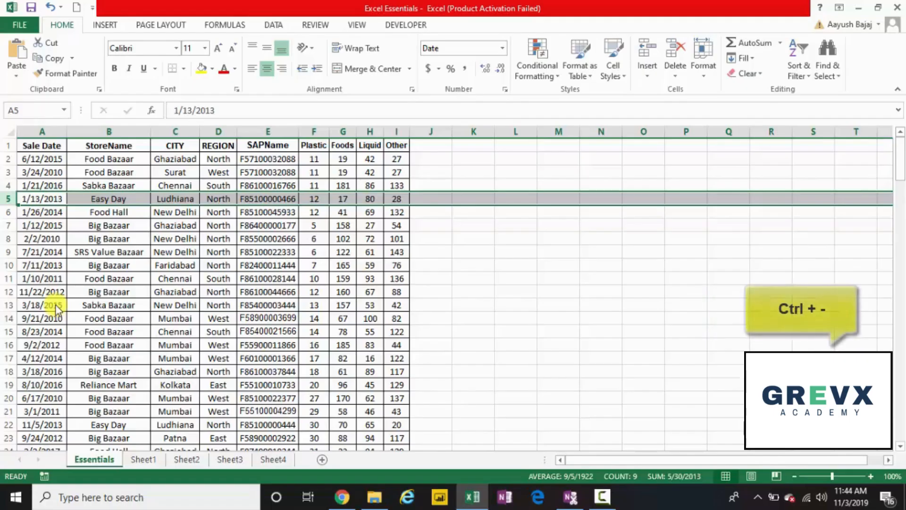
key(ctrl+minus)
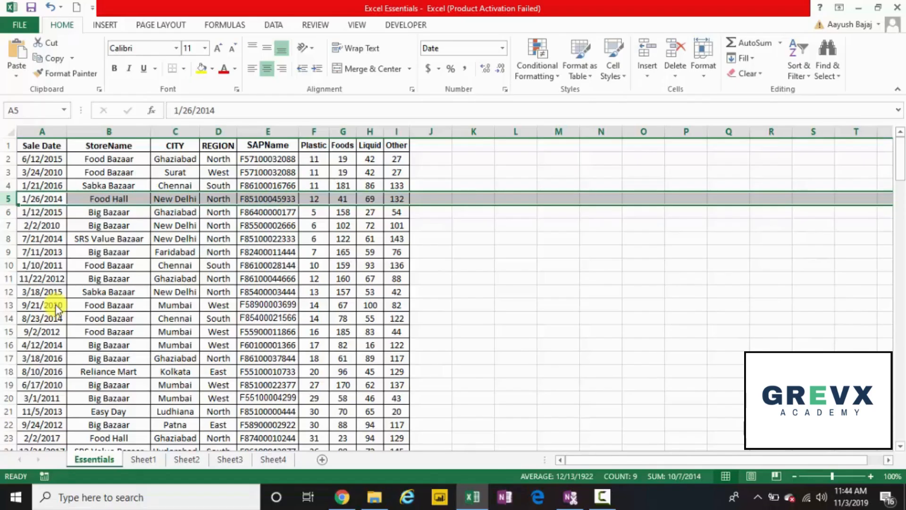
key(ctrl+z)
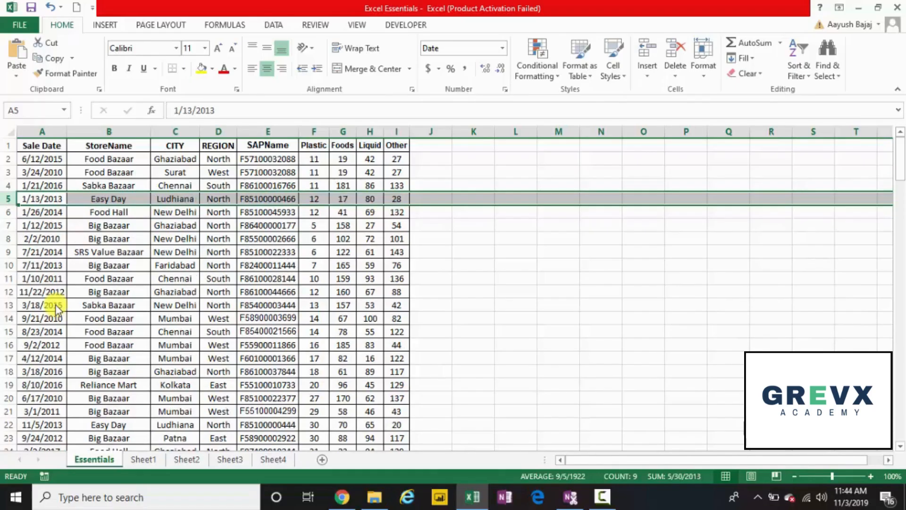
key(Right)
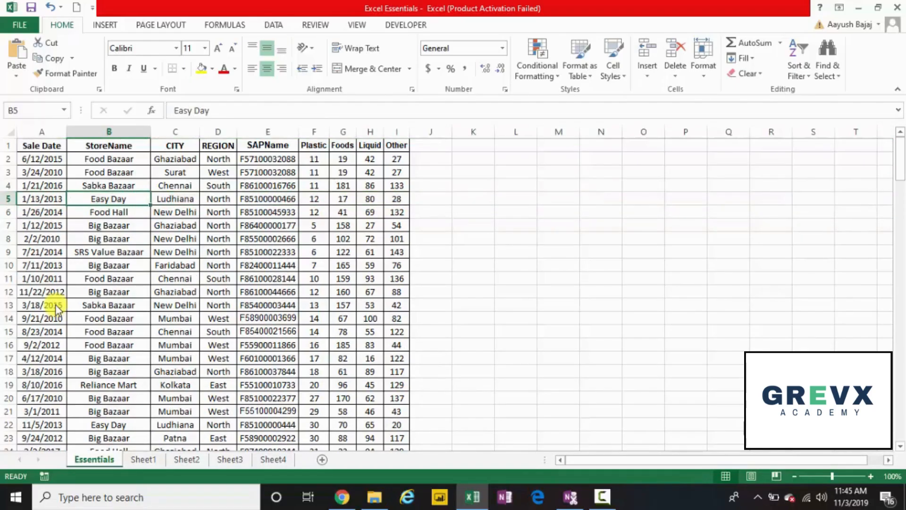
key(ctrl+minus)
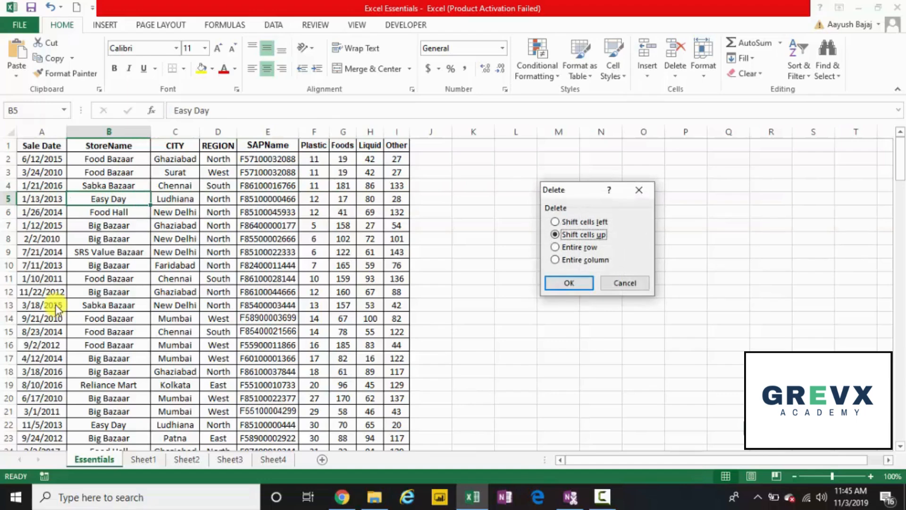
key(Escape)
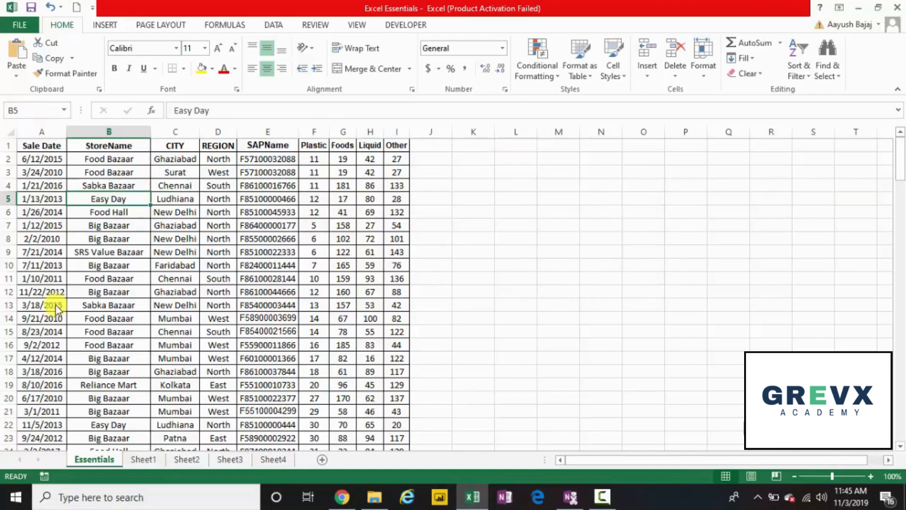
key(shift+space)
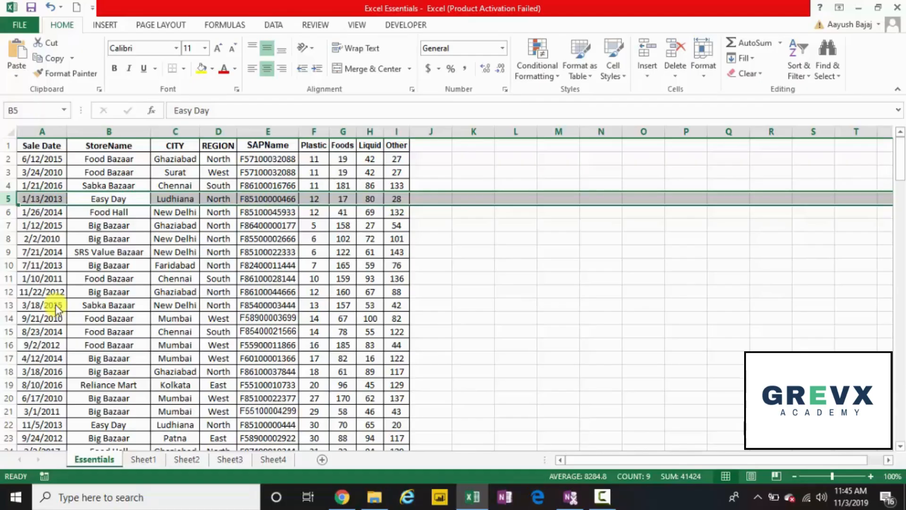
key(ctrl+minus)
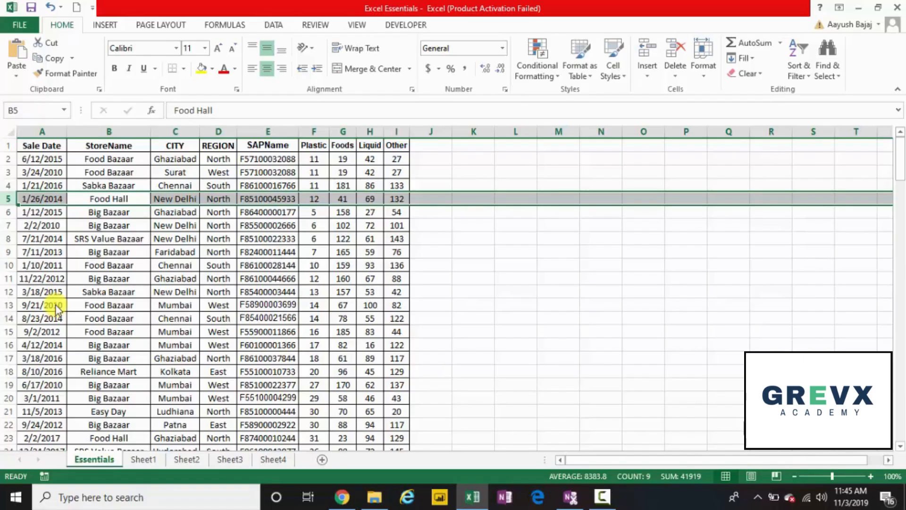
key(ctrl+shift+plus)
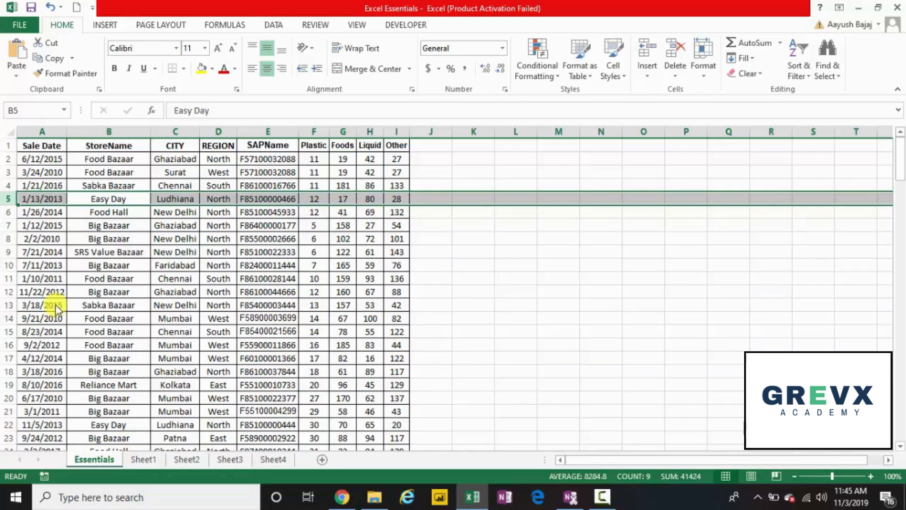
key(shift+BackSpace)
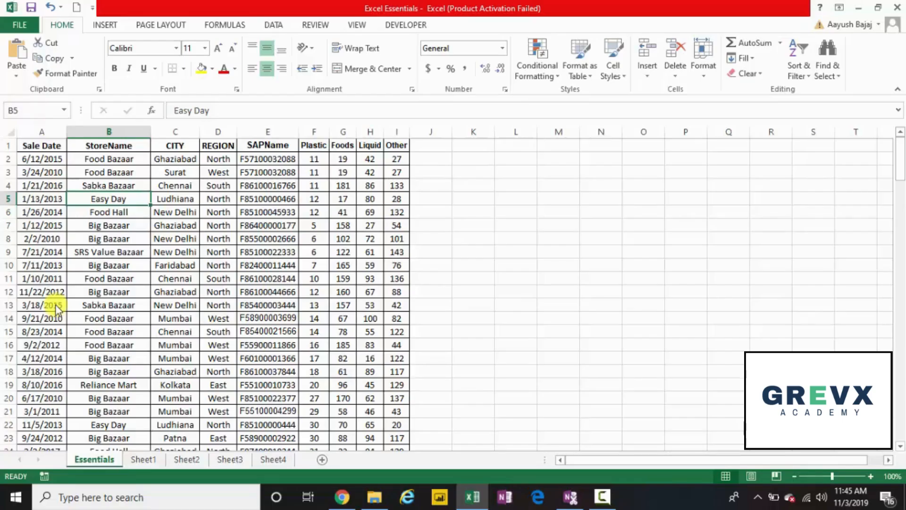
key(shift+space)
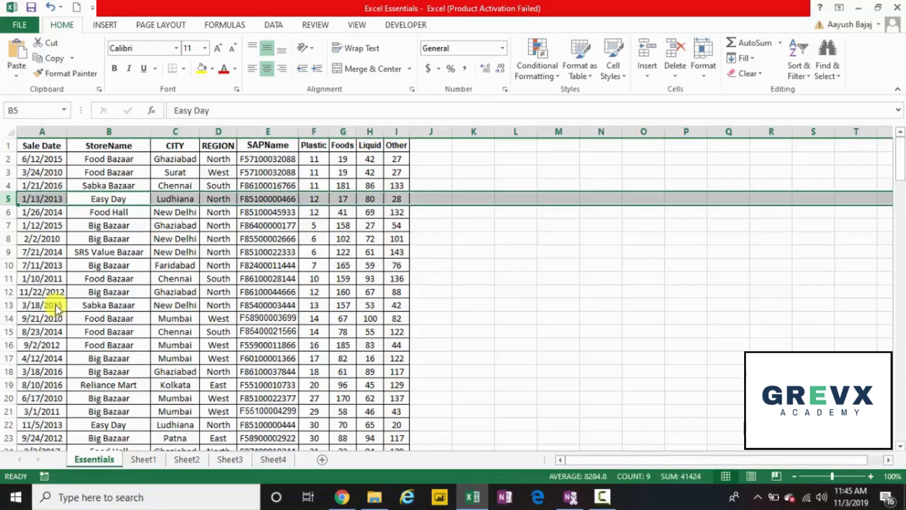
key(ctrl+minus)
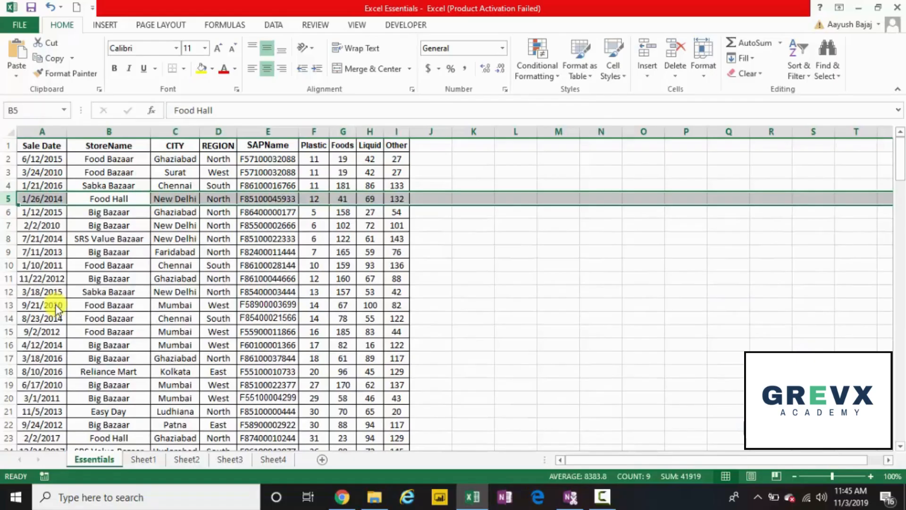
key(ctrl+z)
key(shift+BackSpace)
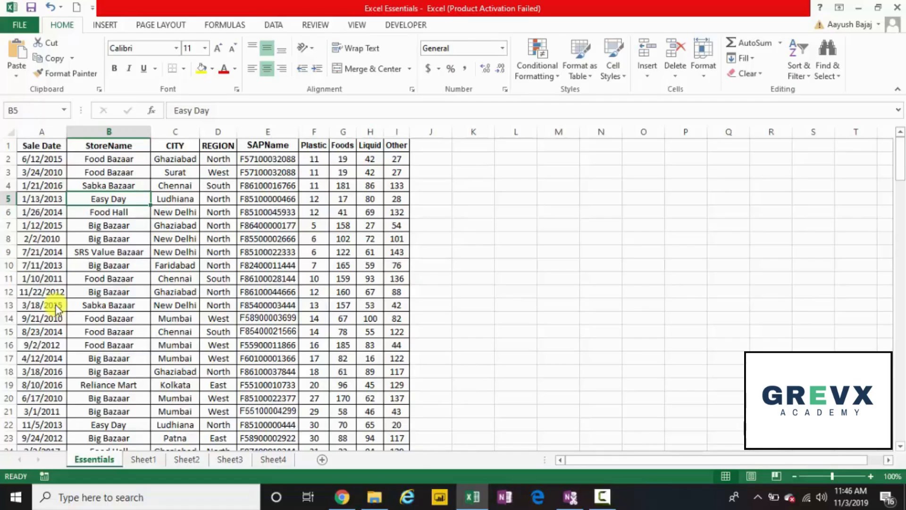
key(ctrl+minus)
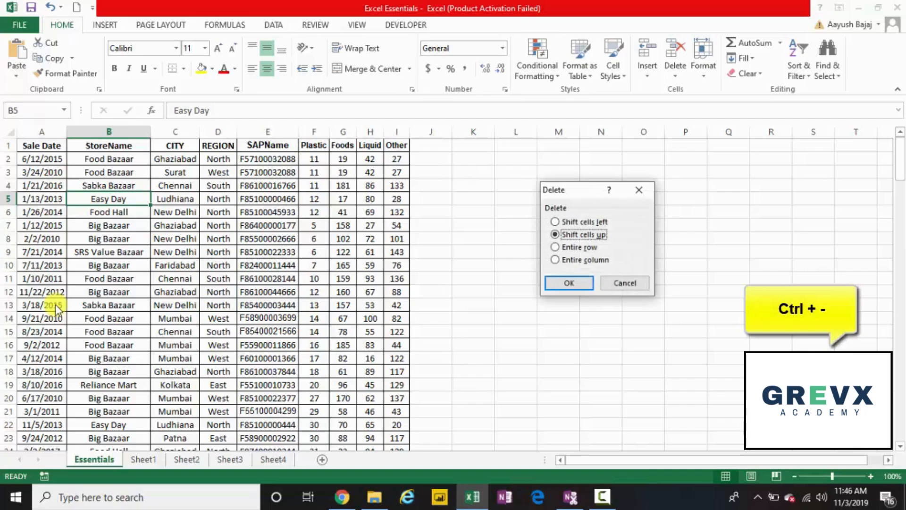
key(Down)
key(Down)
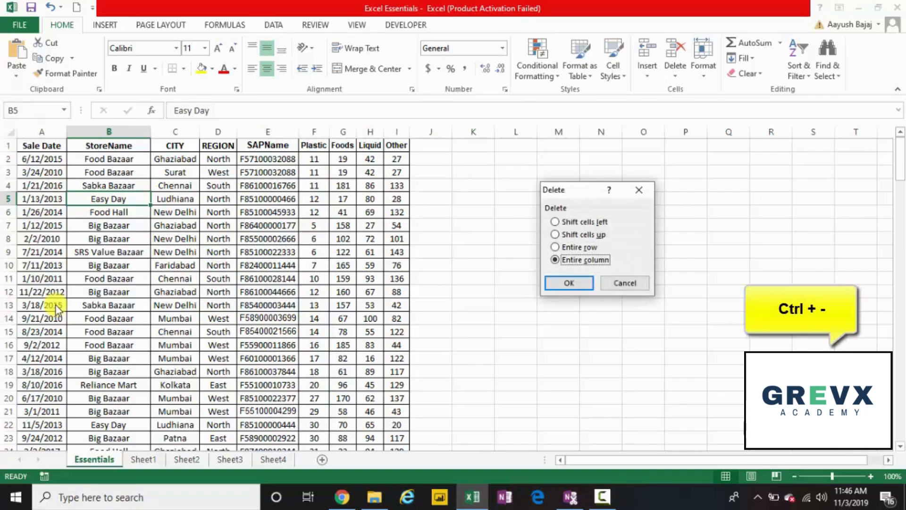
key(Return)
key(ctrl+z)
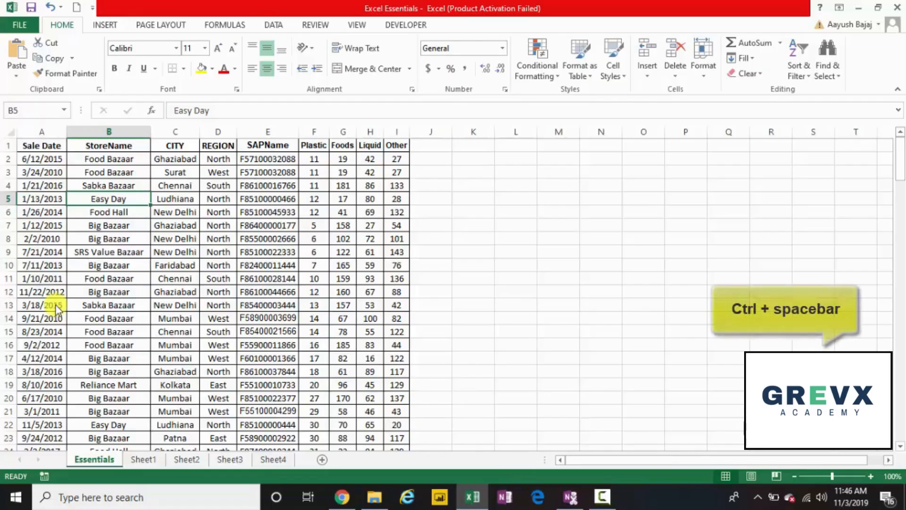
key(ctrl+space)
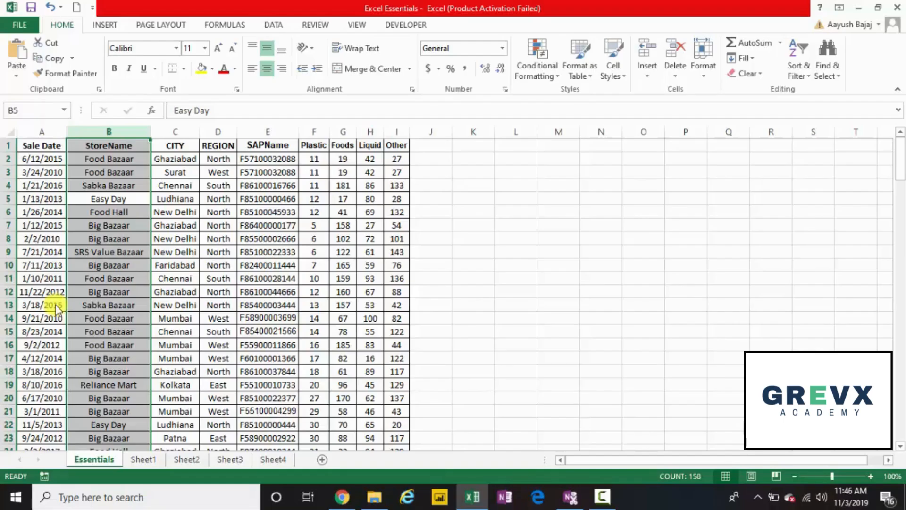
key(shift+space)
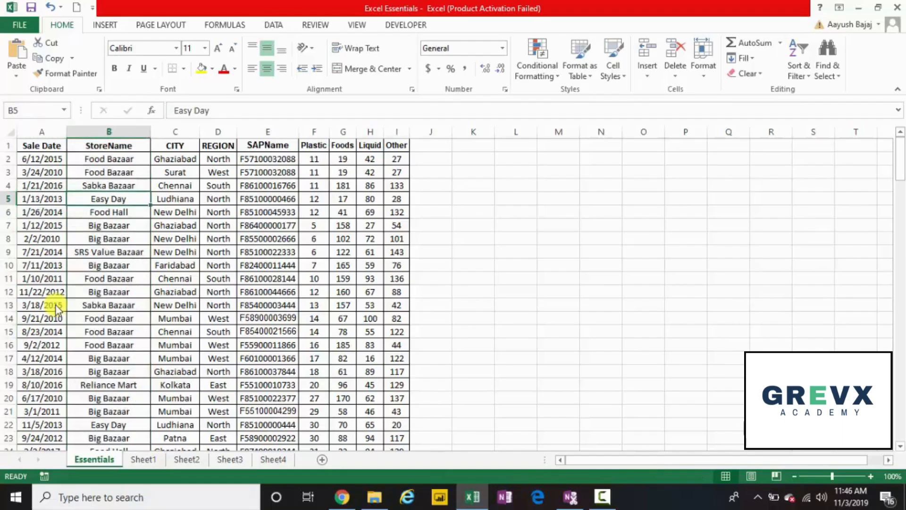
key(ctrl+space)
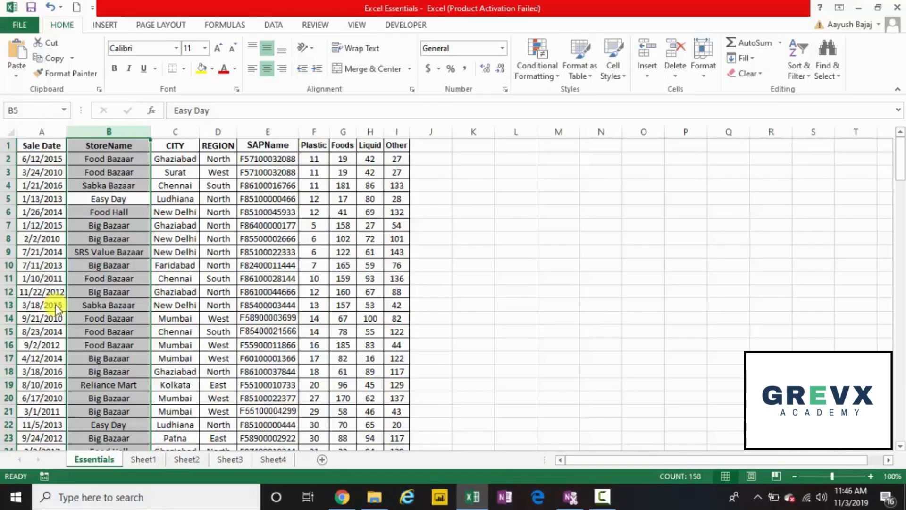
key(ctrl+minus)
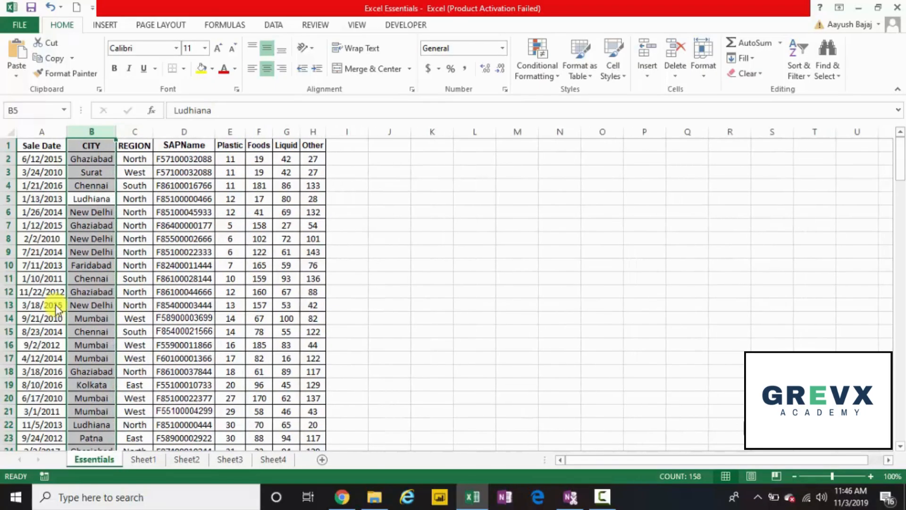
key(ctrl+z)
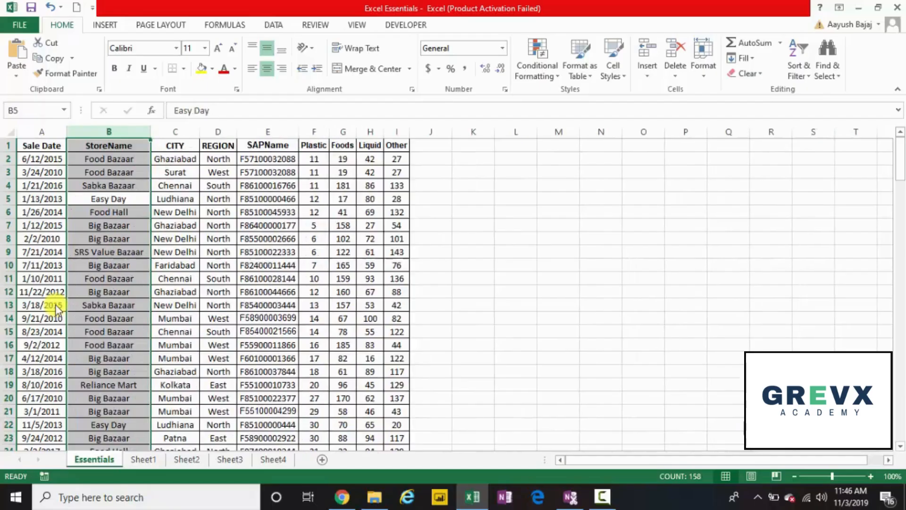